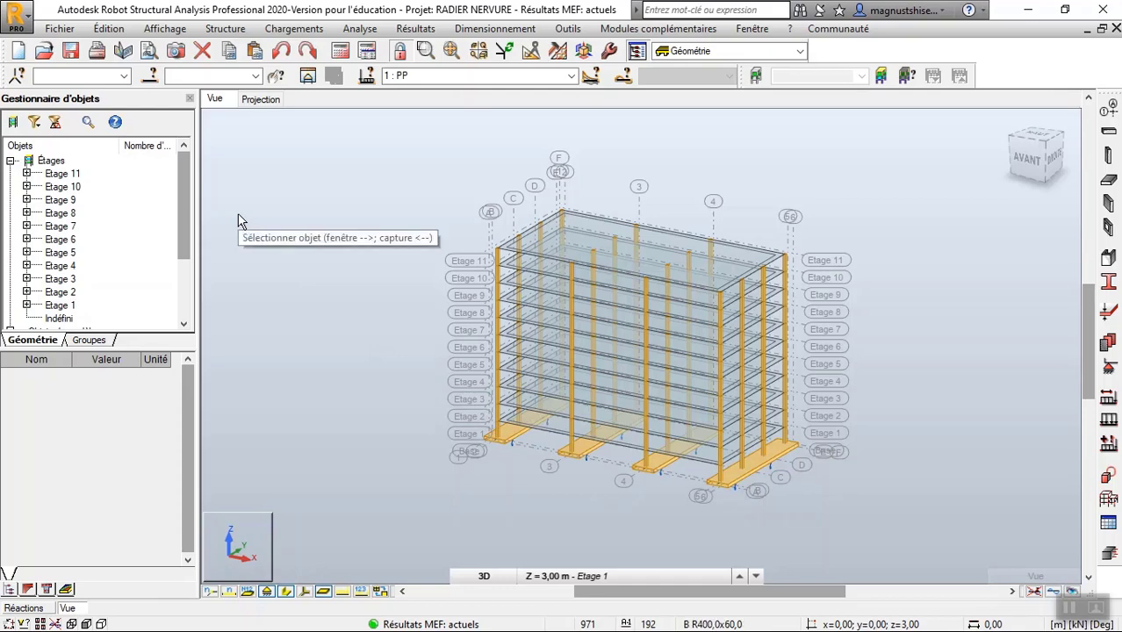
Step: In the Base plan projection, select all foundation beams sharing the B R400,0x60,0 section and delete them, accepting the results change
click(261, 99)
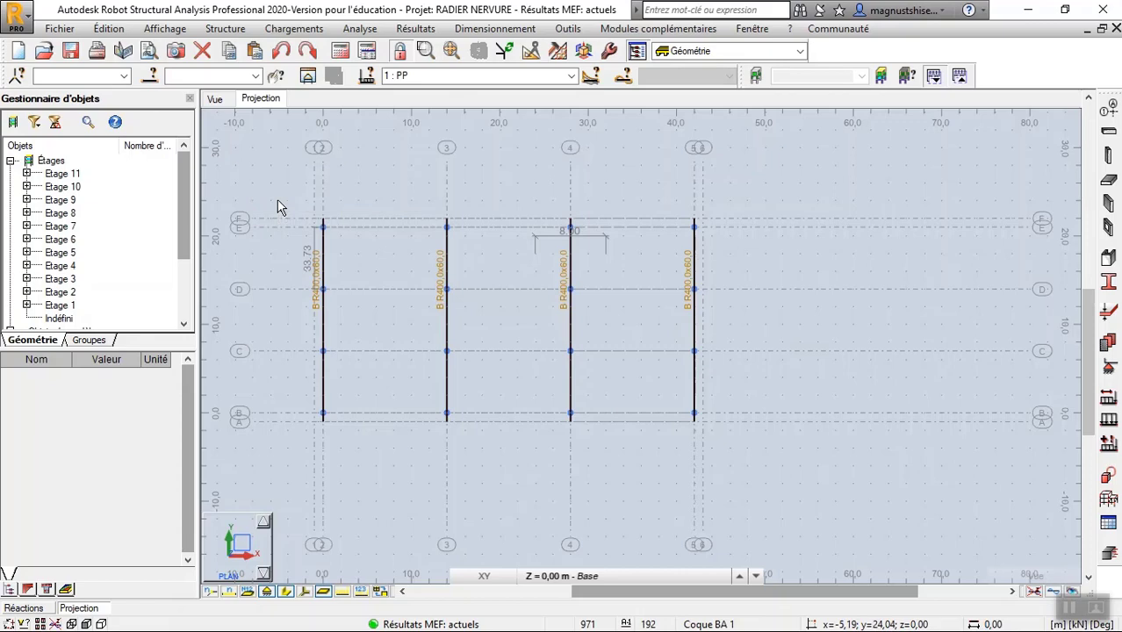
drag(278, 207, 763, 513)
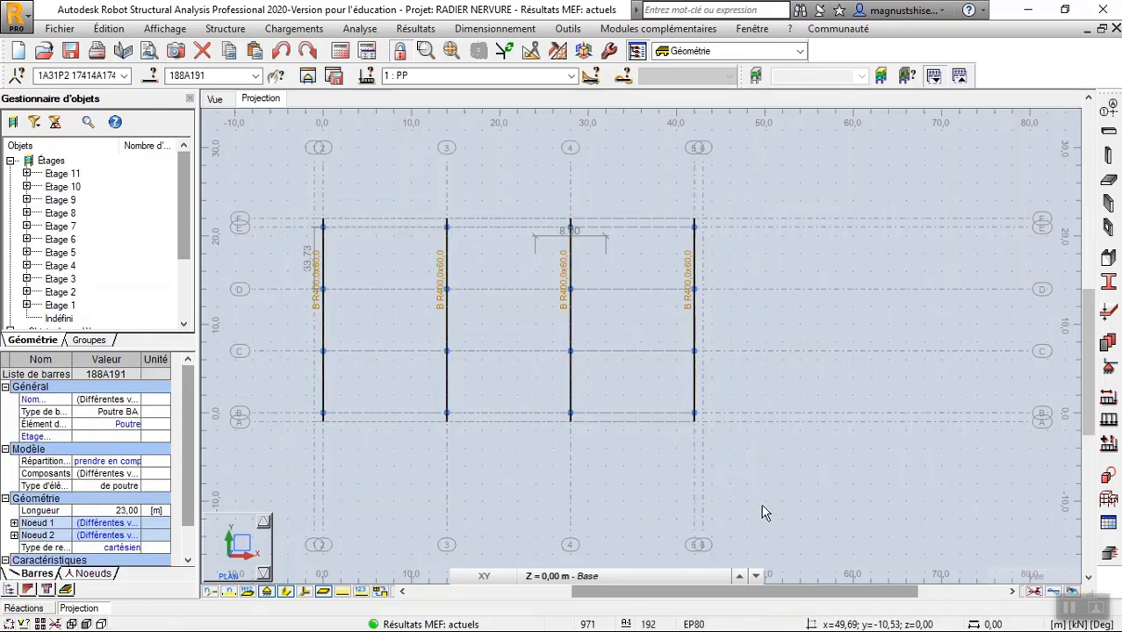
key(Escape)
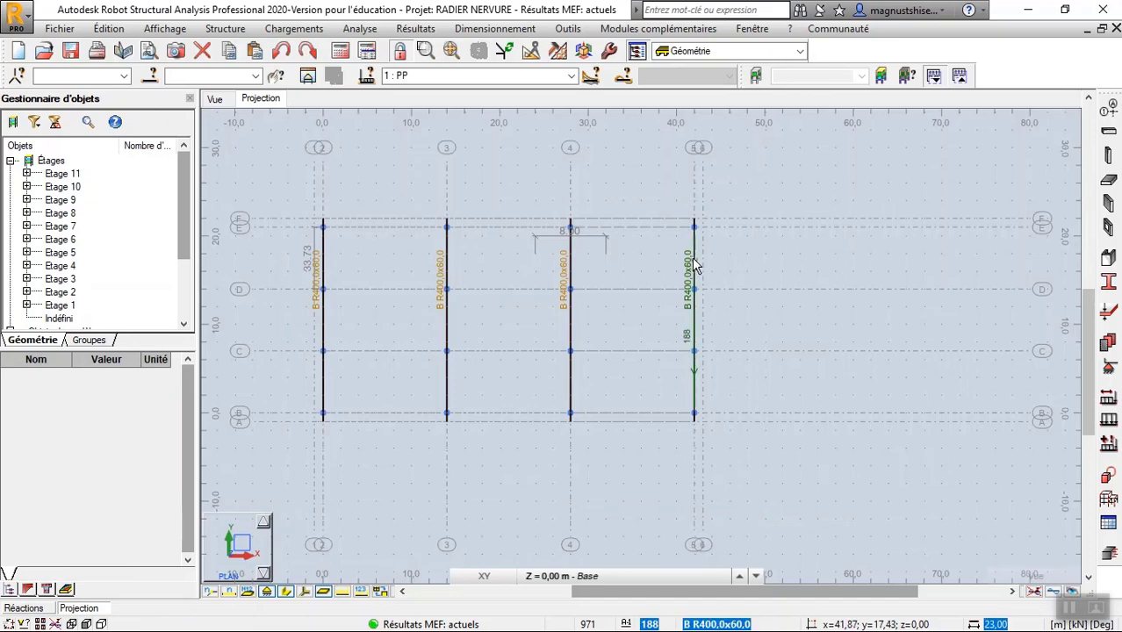
right_click(693, 263)
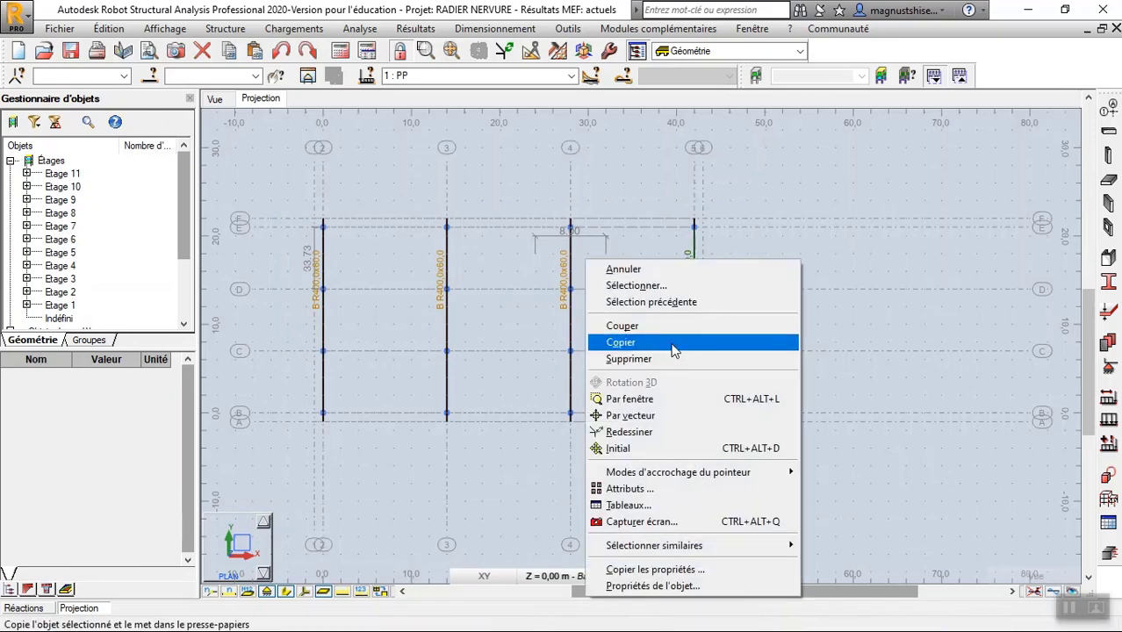
mouse_move(690, 546)
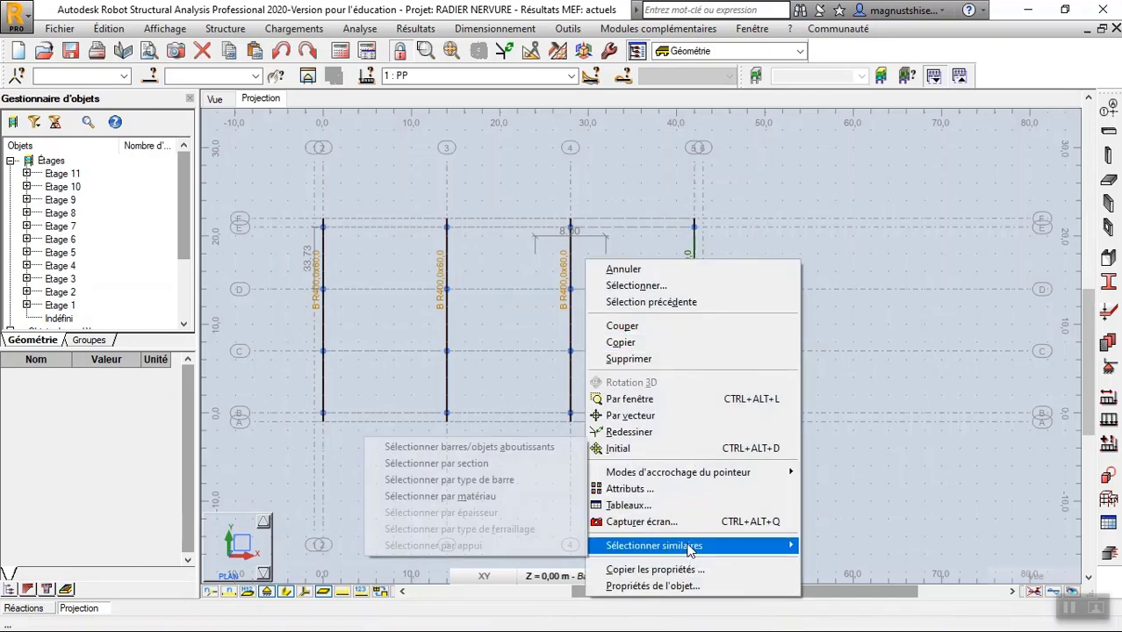
click(496, 465)
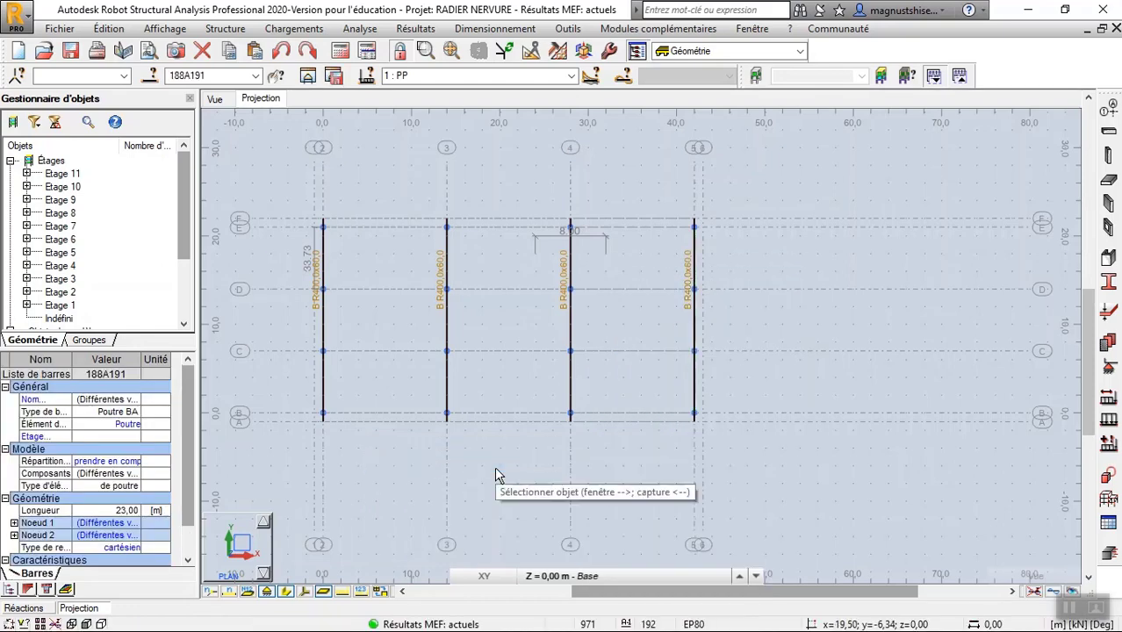
key(Delete)
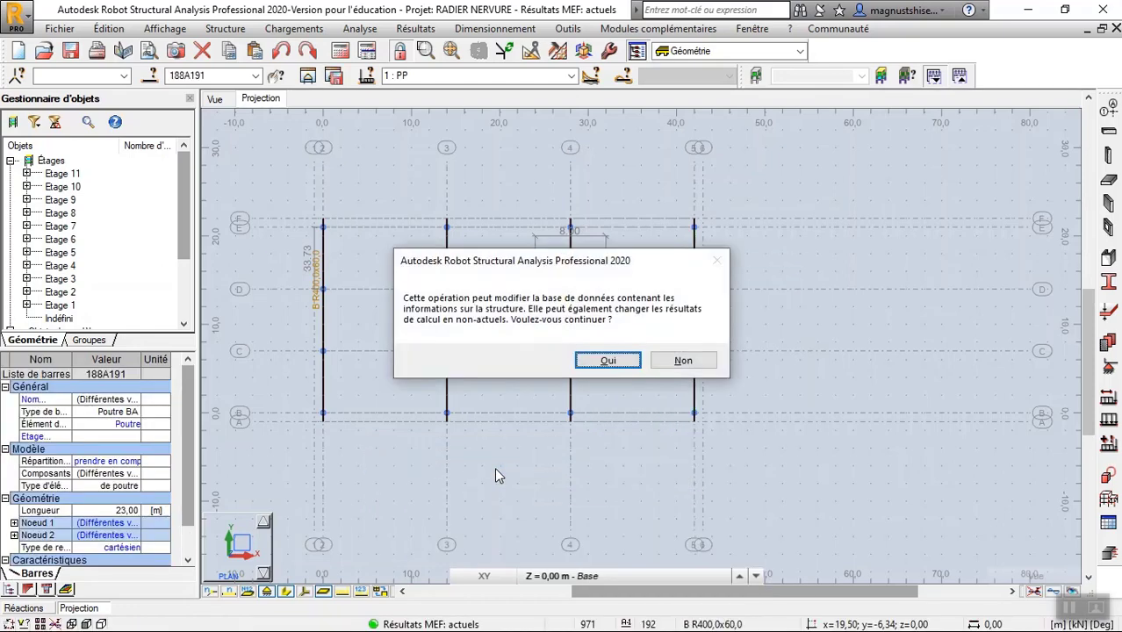
click(608, 361)
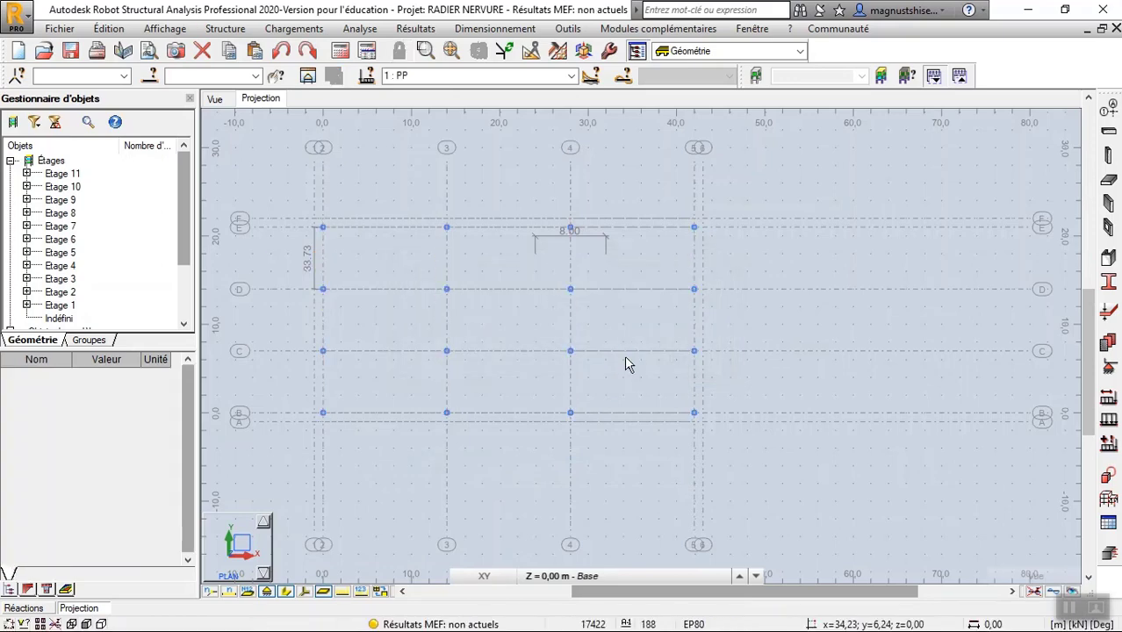
Step: Start a new Poutre BA beam and define a rectangular BETON25 section with b 600 cm and h 120 cm
click(1112, 135)
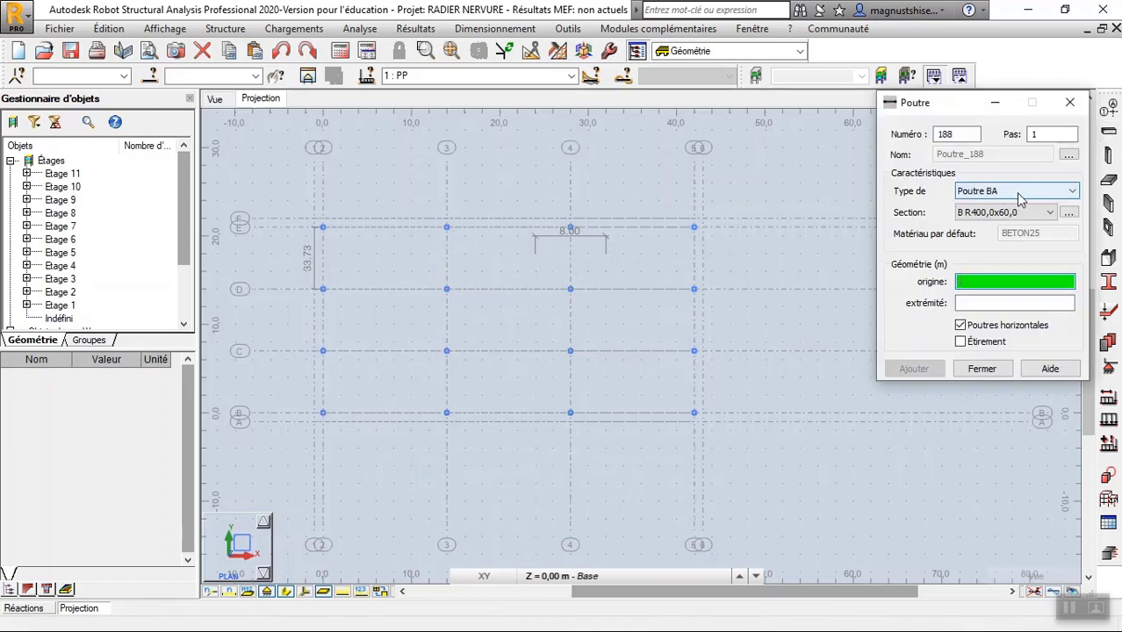
click(1068, 213)
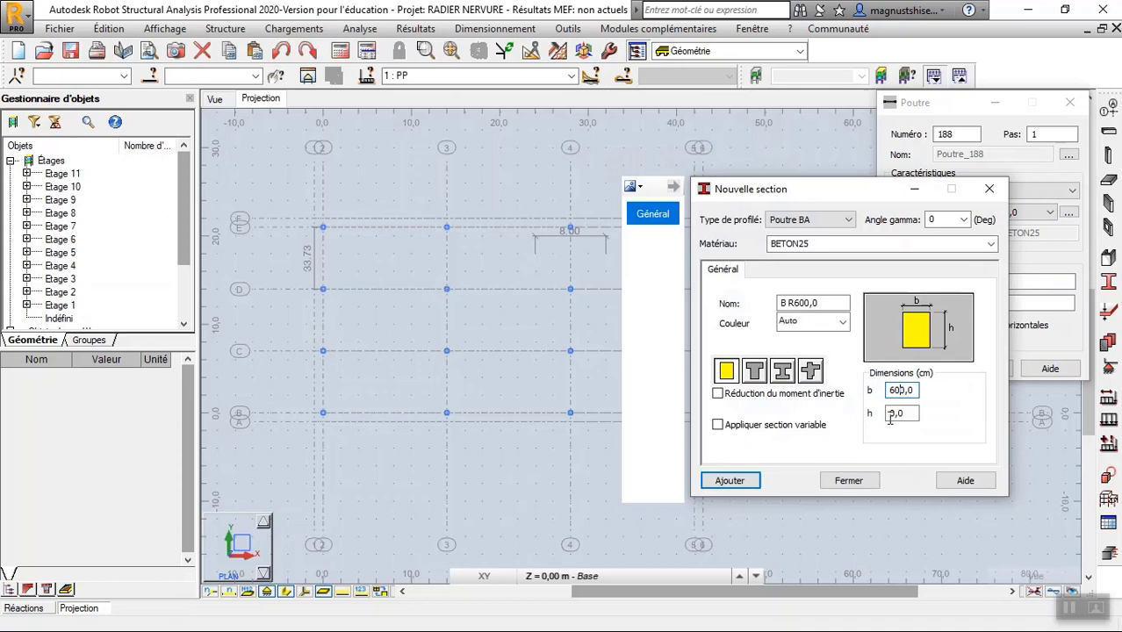
click(891, 417)
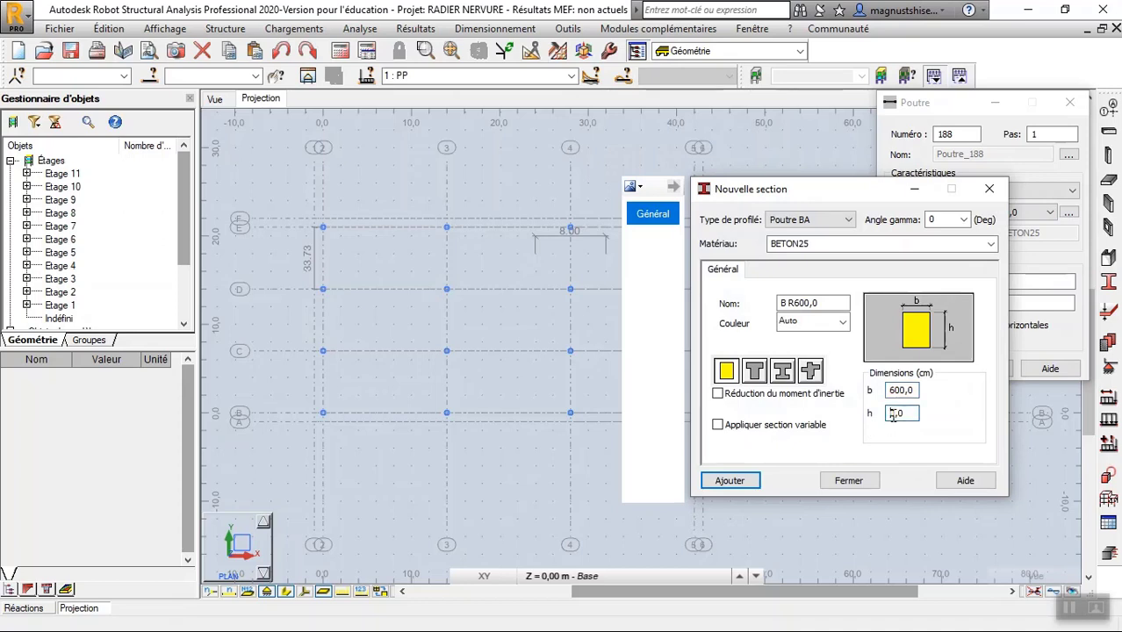
text(20)
click(727, 480)
click(838, 483)
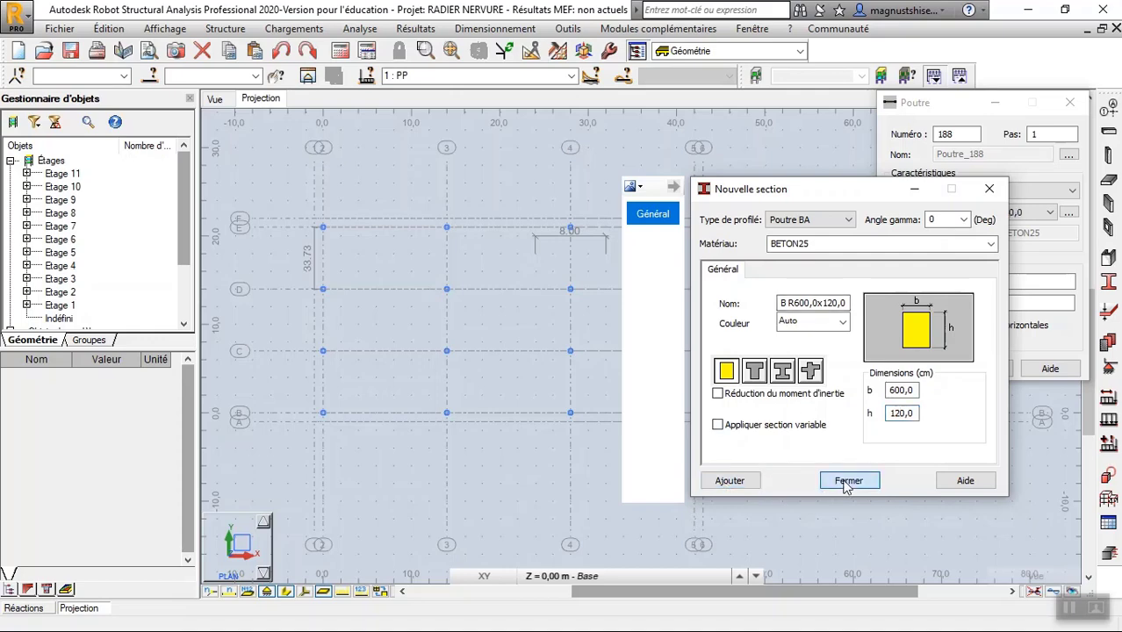
Step: Draw four B R600,0x120,0 beams along axes 2, 3, 4 and 5, each running from axis A to axis F
click(1010, 282)
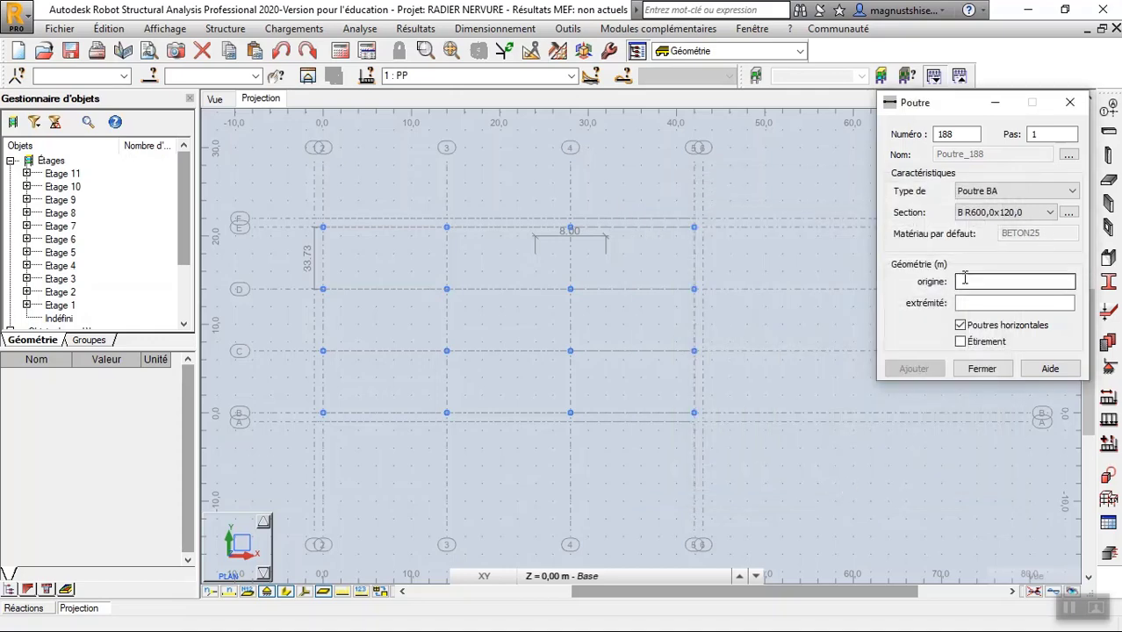
click(322, 423)
click(323, 220)
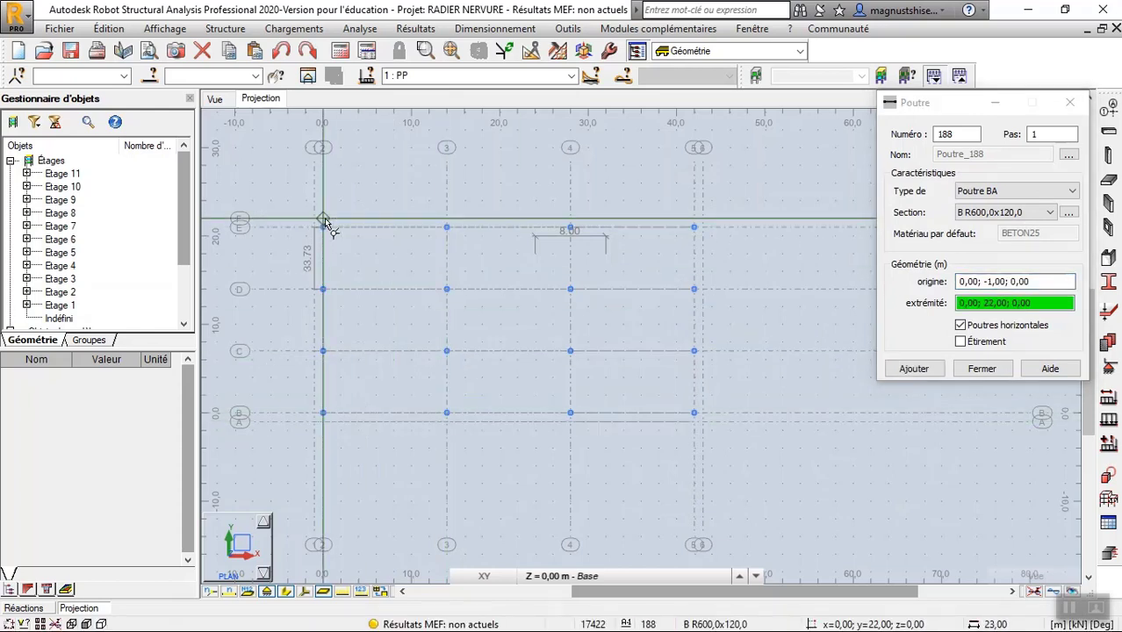
click(323, 220)
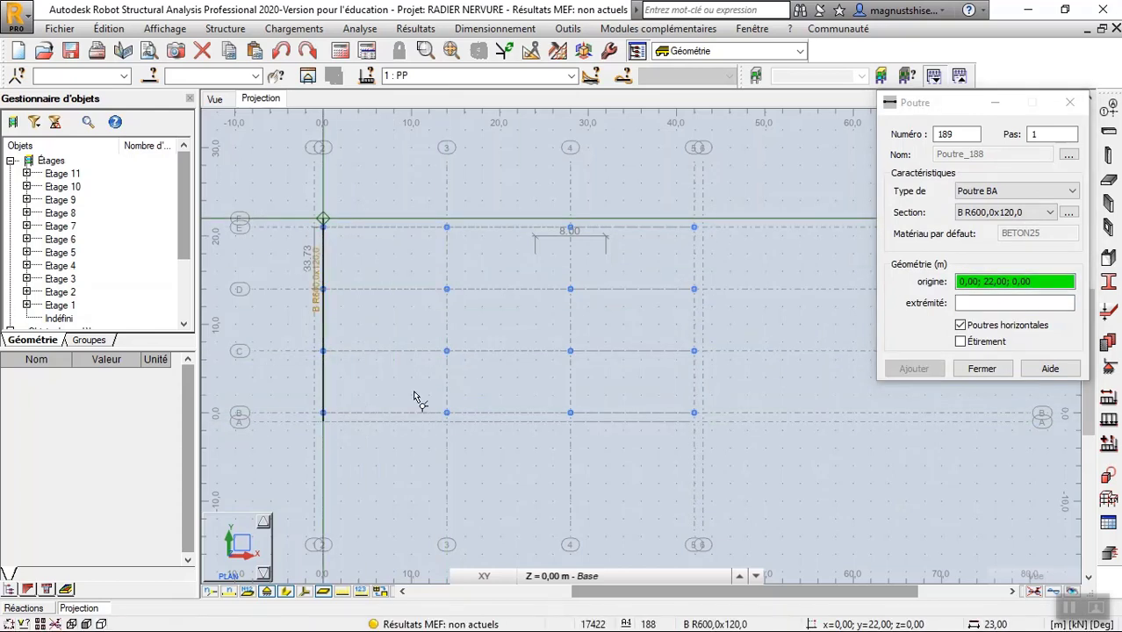
click(446, 422)
click(447, 220)
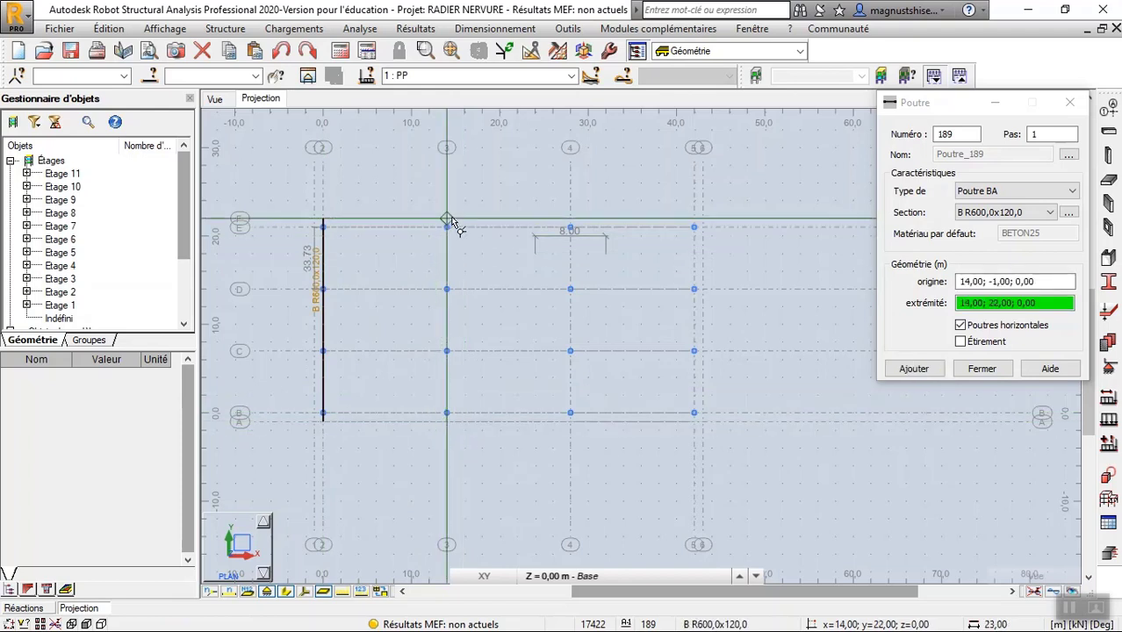
click(570, 431)
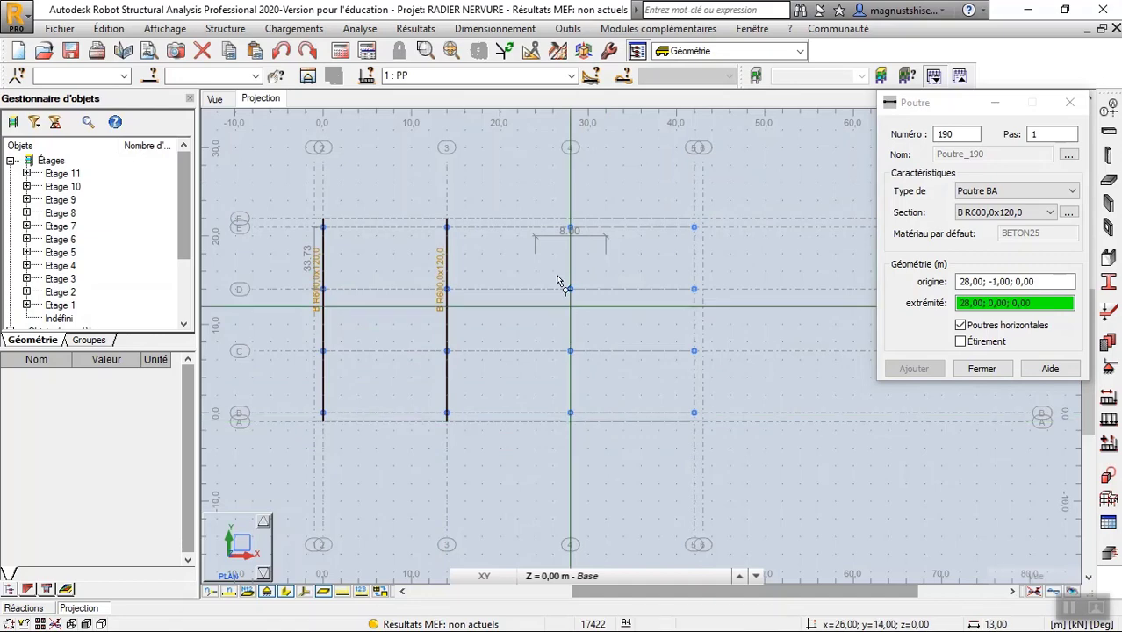
click(578, 226)
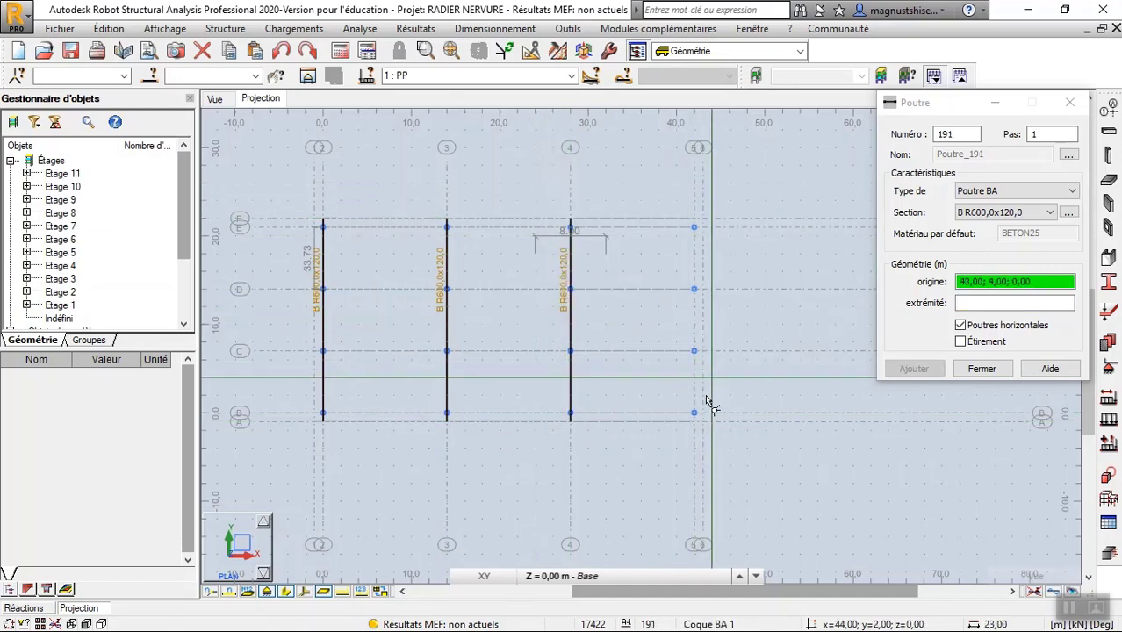
click(694, 425)
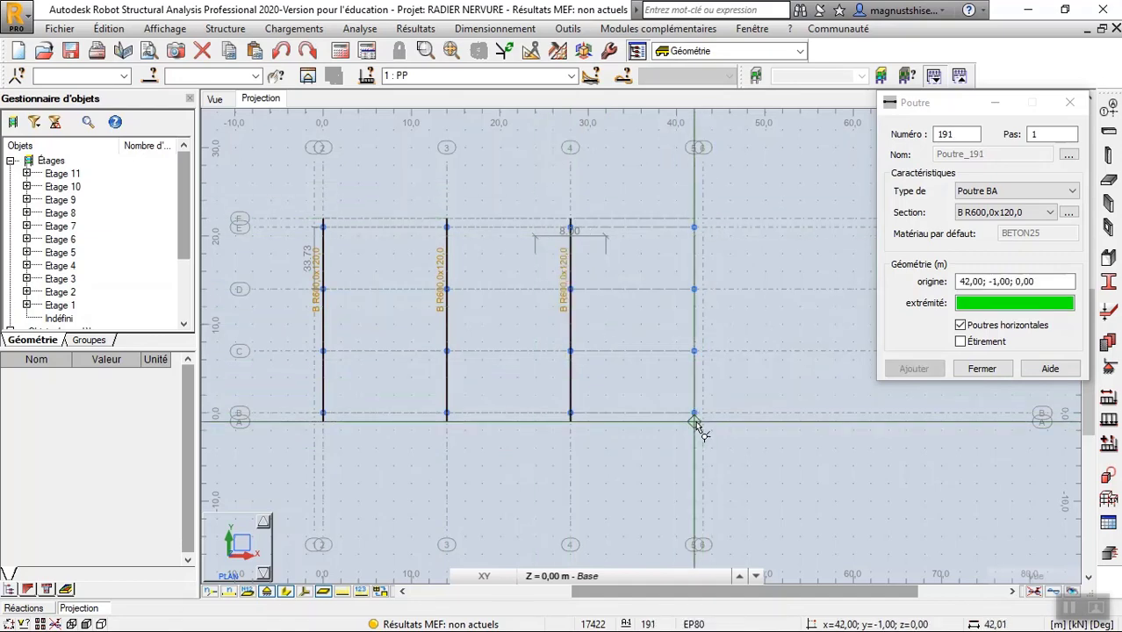
click(698, 228)
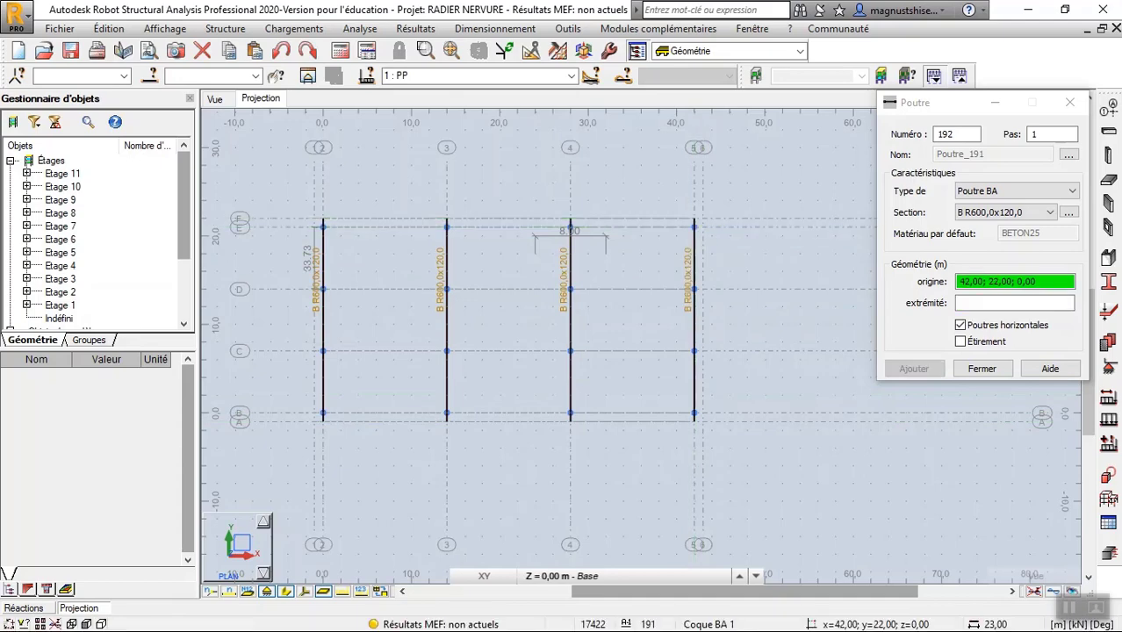
click(977, 371)
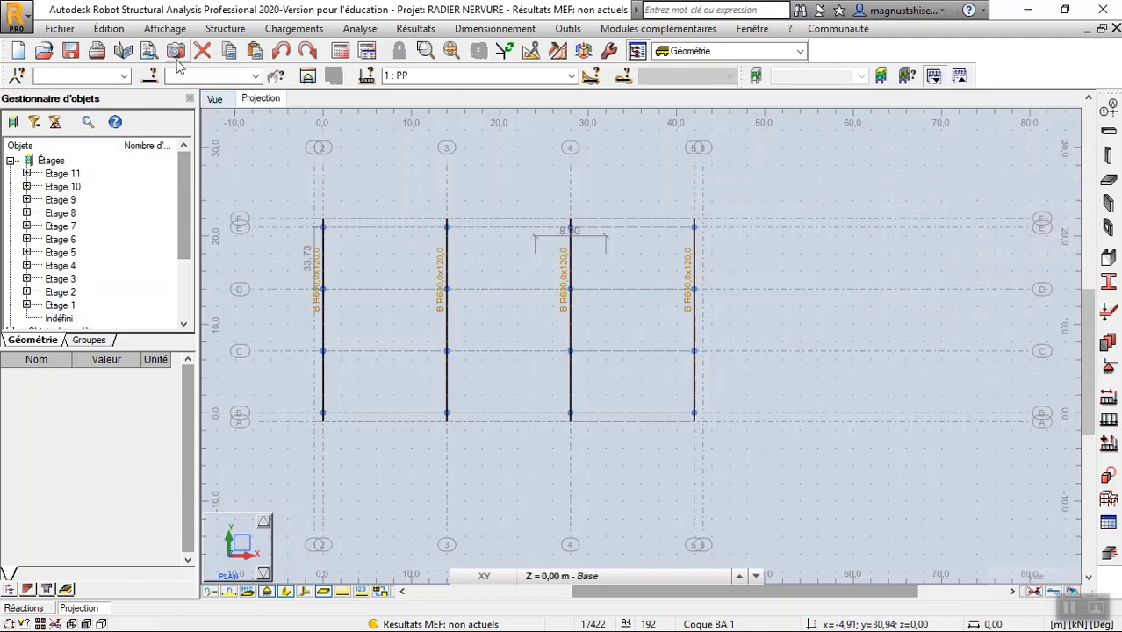
Step: Check the Sol_1 elastic soil definition and assign it to the four foundation beams on axes 5, 4, 3 and 2
click(225, 28)
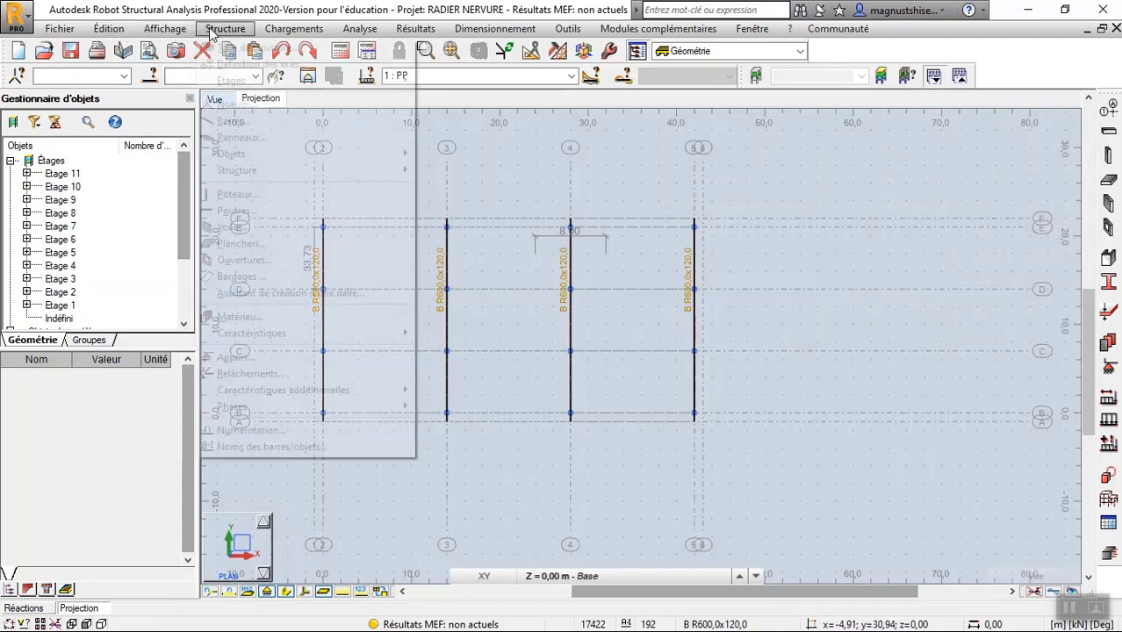
mouse_move(291, 389)
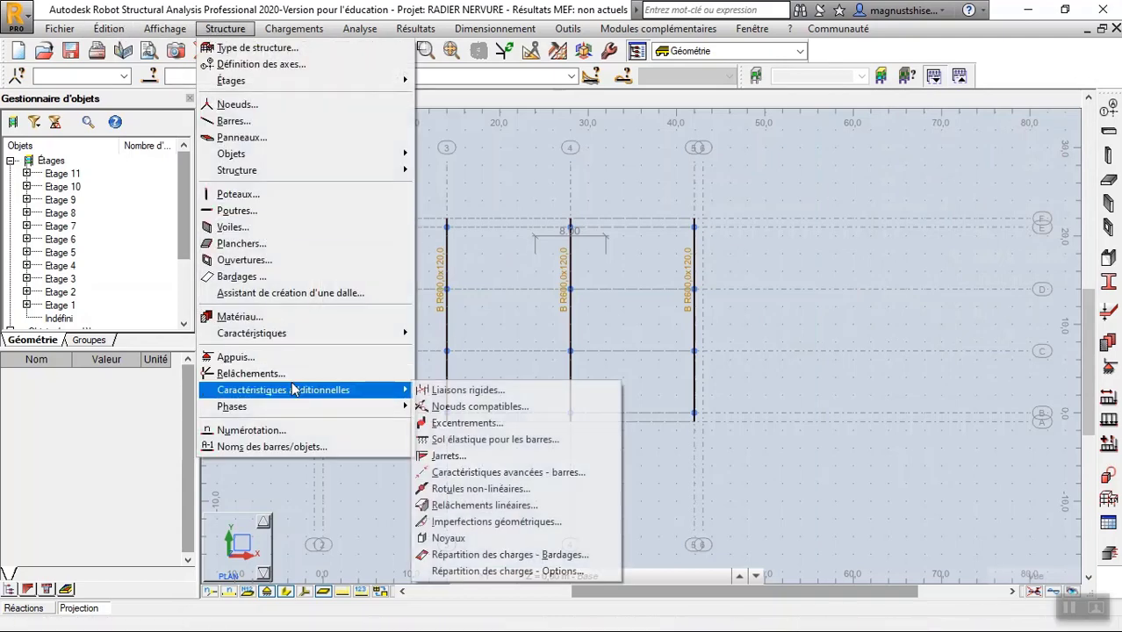
click(454, 443)
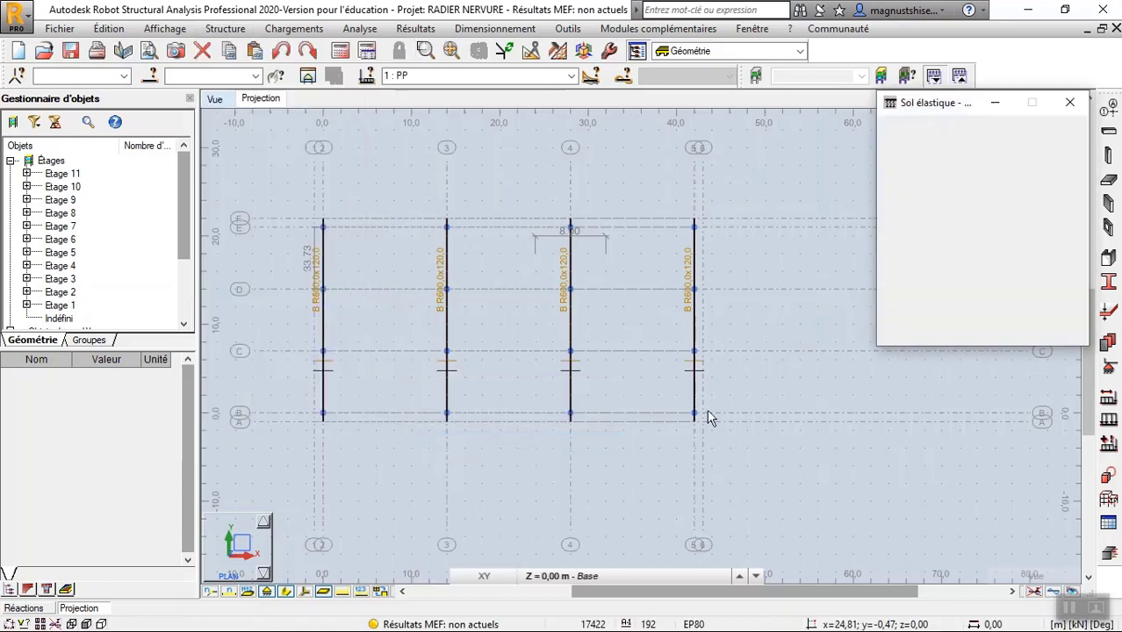
double_click(923, 171)
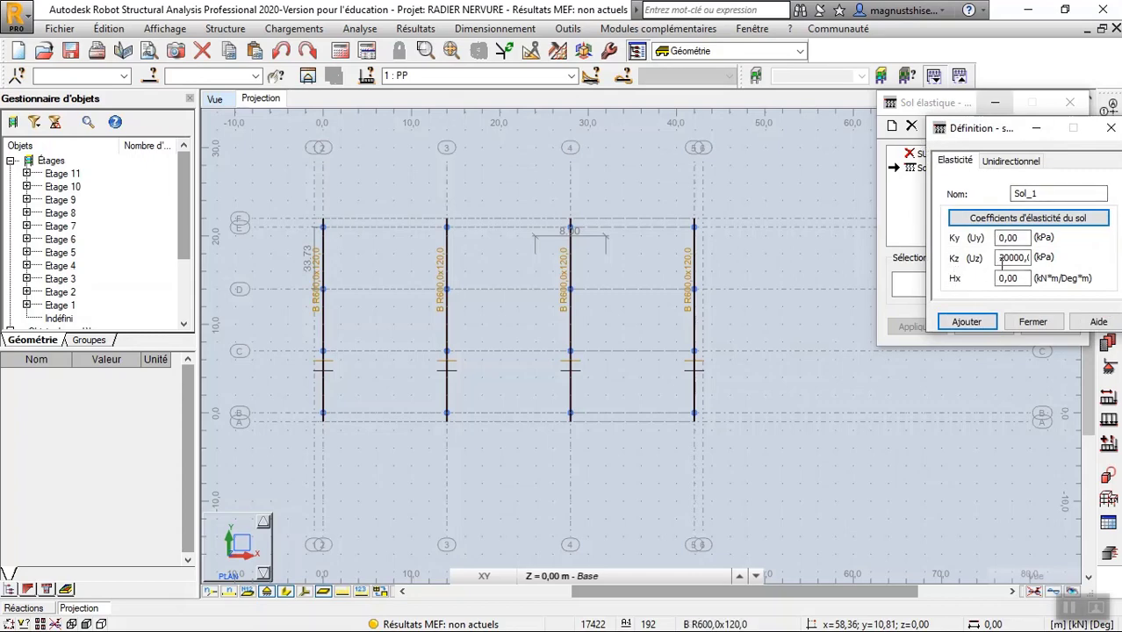
click(1034, 322)
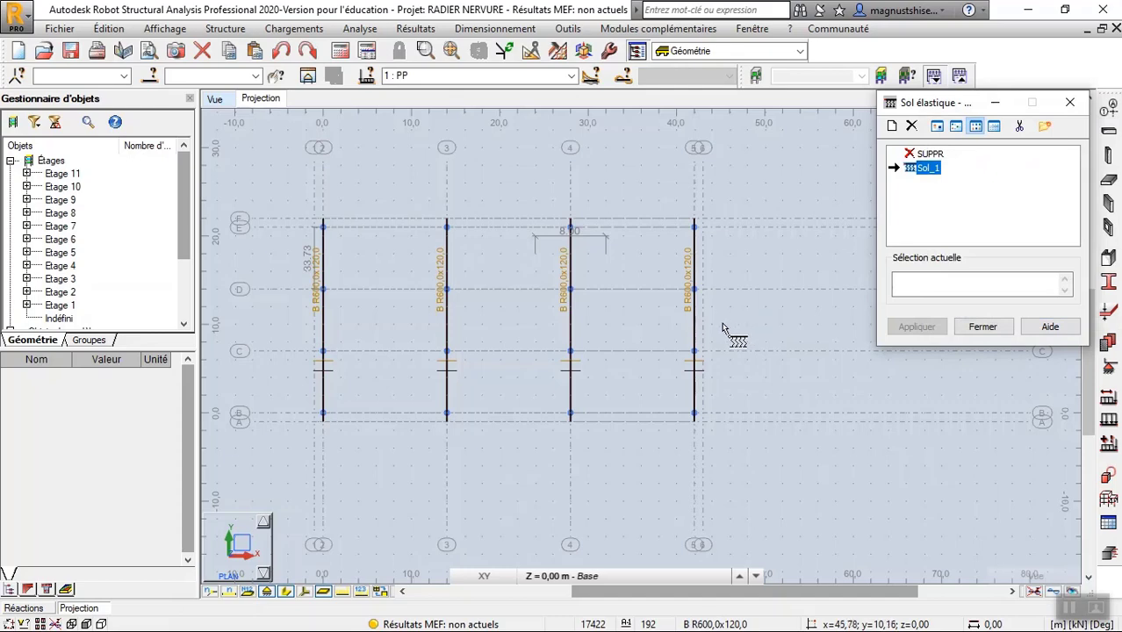
click(696, 338)
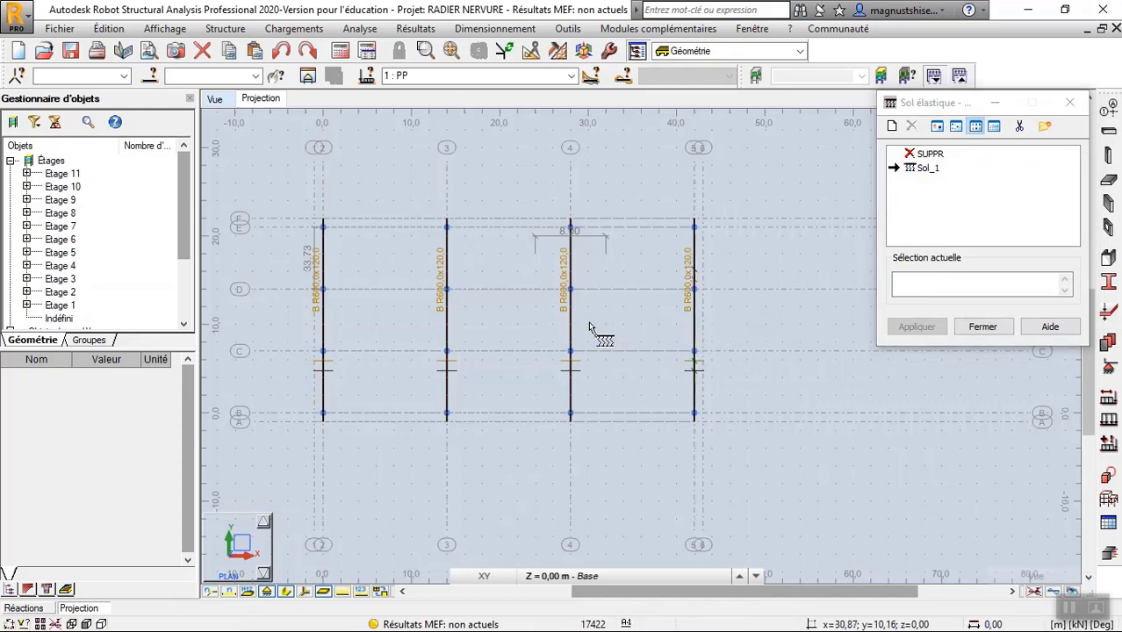
click(570, 323)
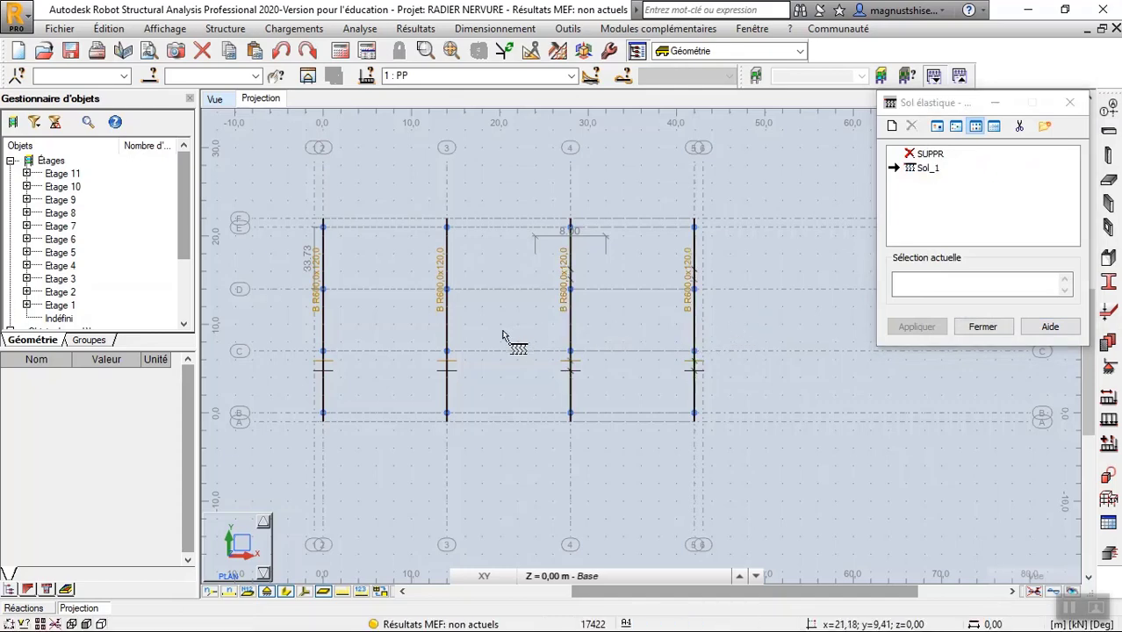
click(447, 338)
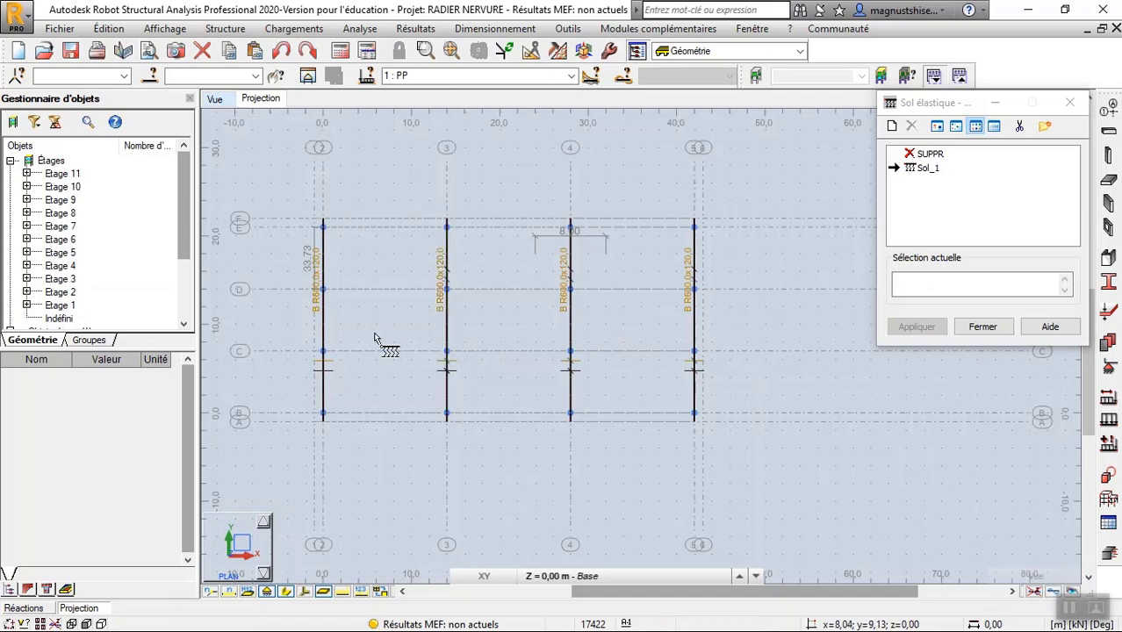
click(323, 338)
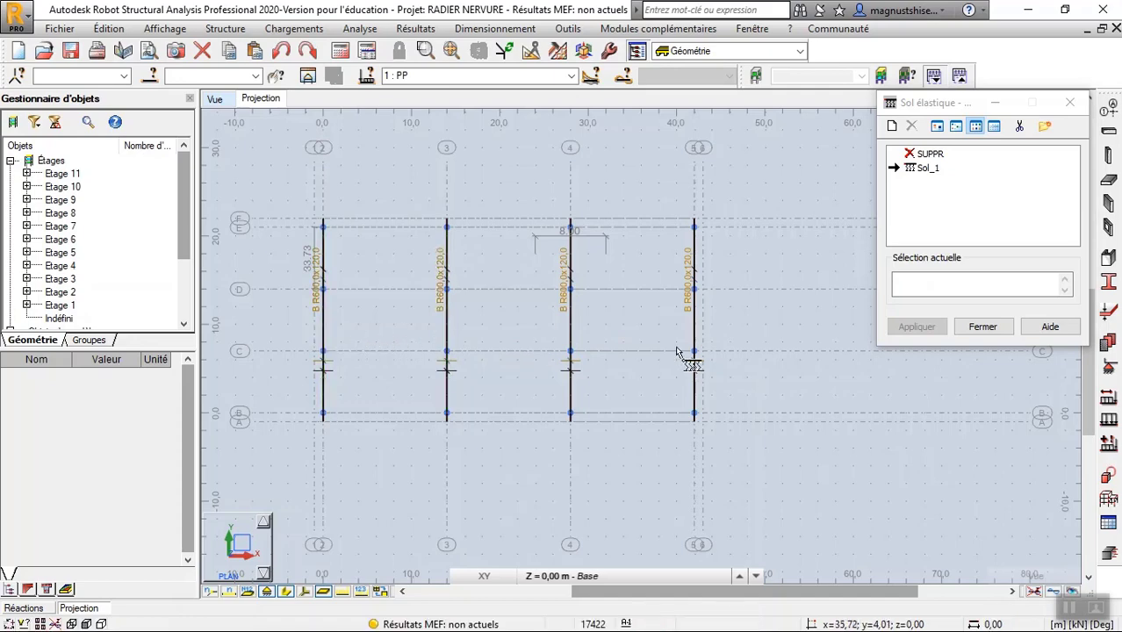
click(963, 331)
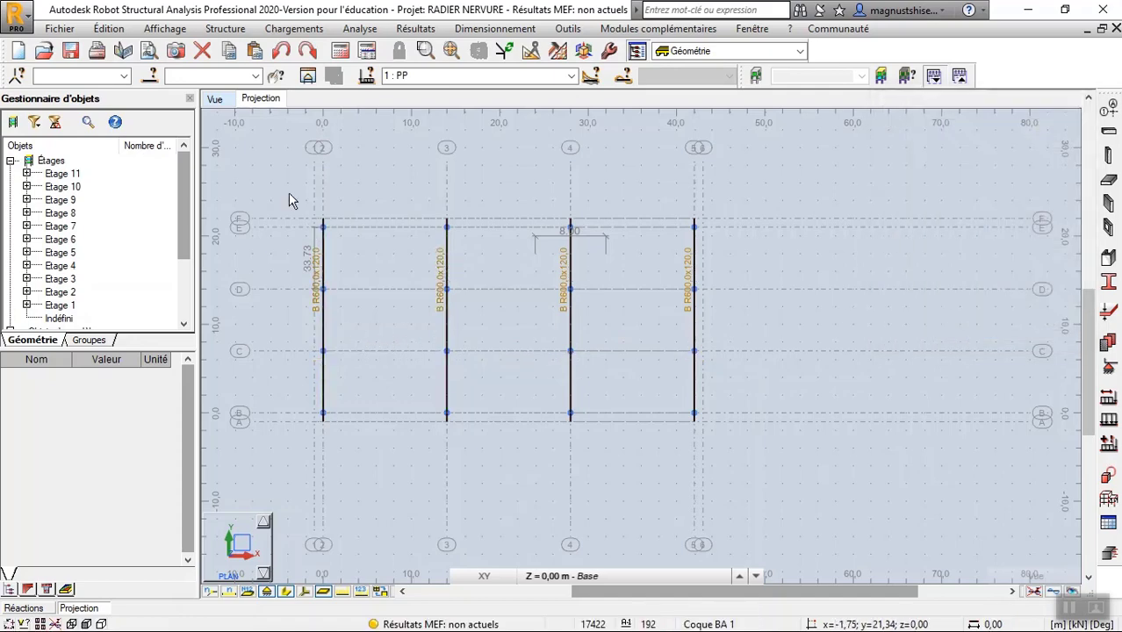
Step: Check that the Modèle display attributes of the 3D view show Sol élastique, and examine the foundation beams from several angles
click(225, 102)
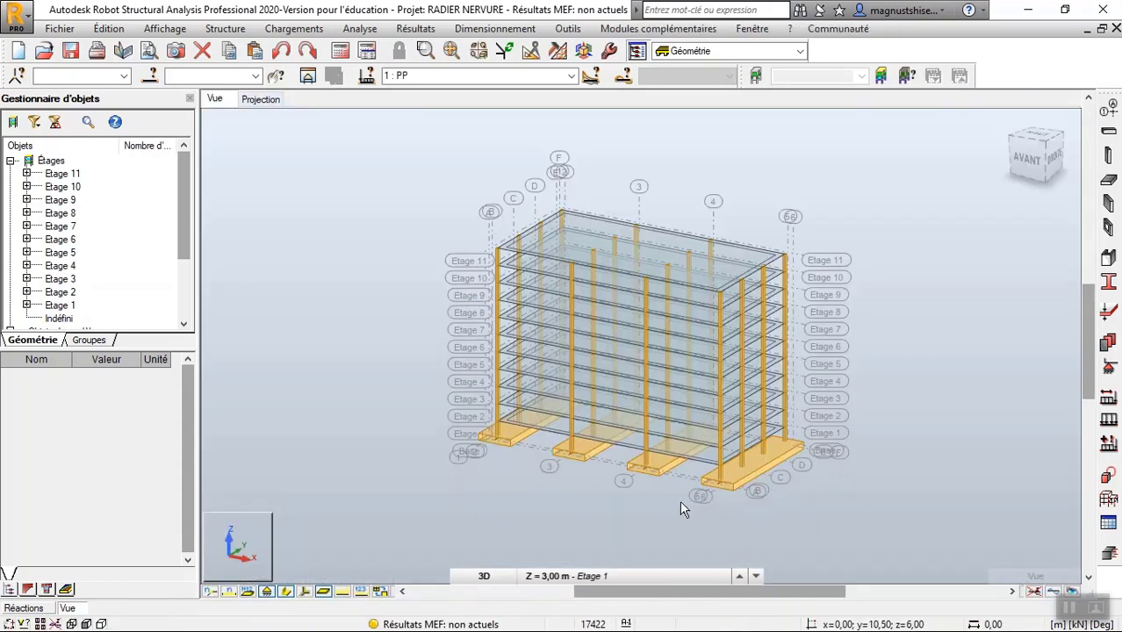
right_click(322, 392)
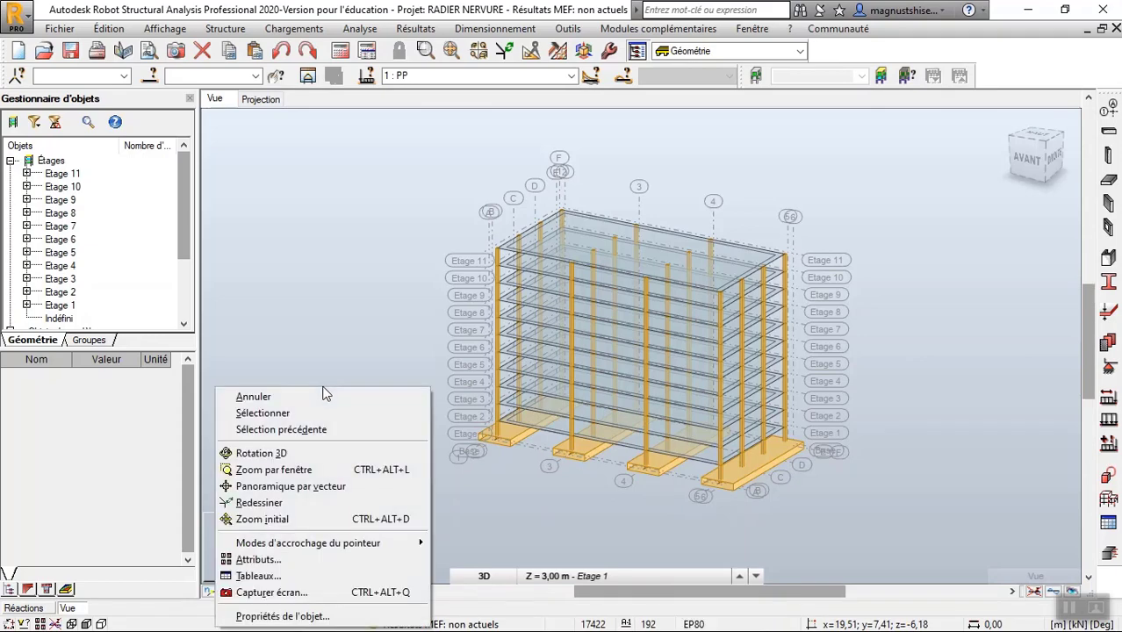
click(283, 561)
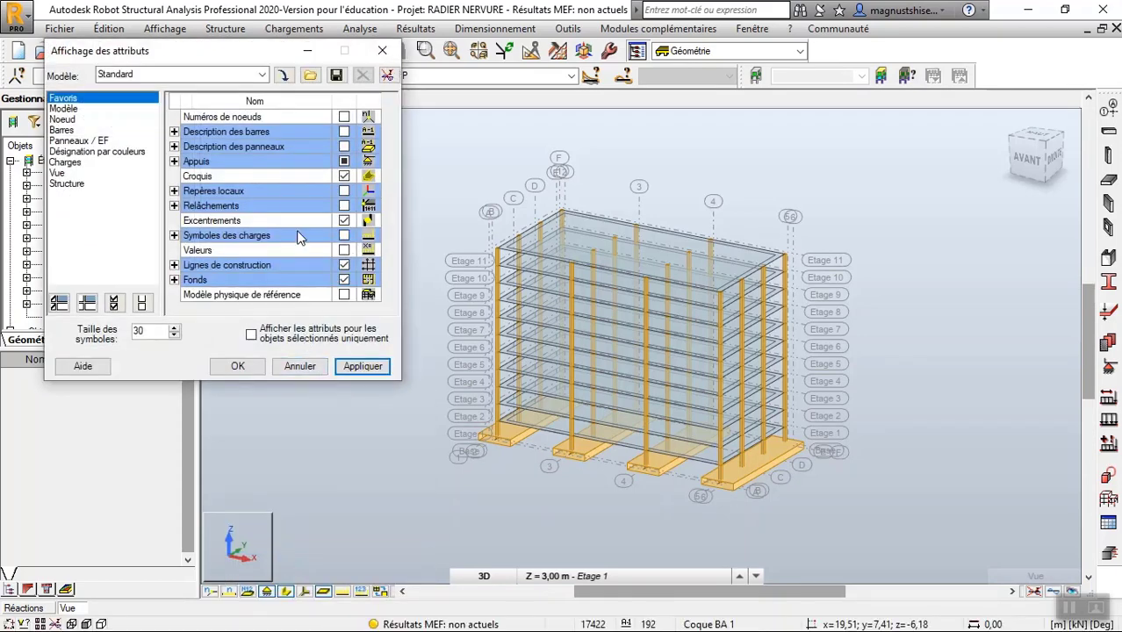
click(95, 109)
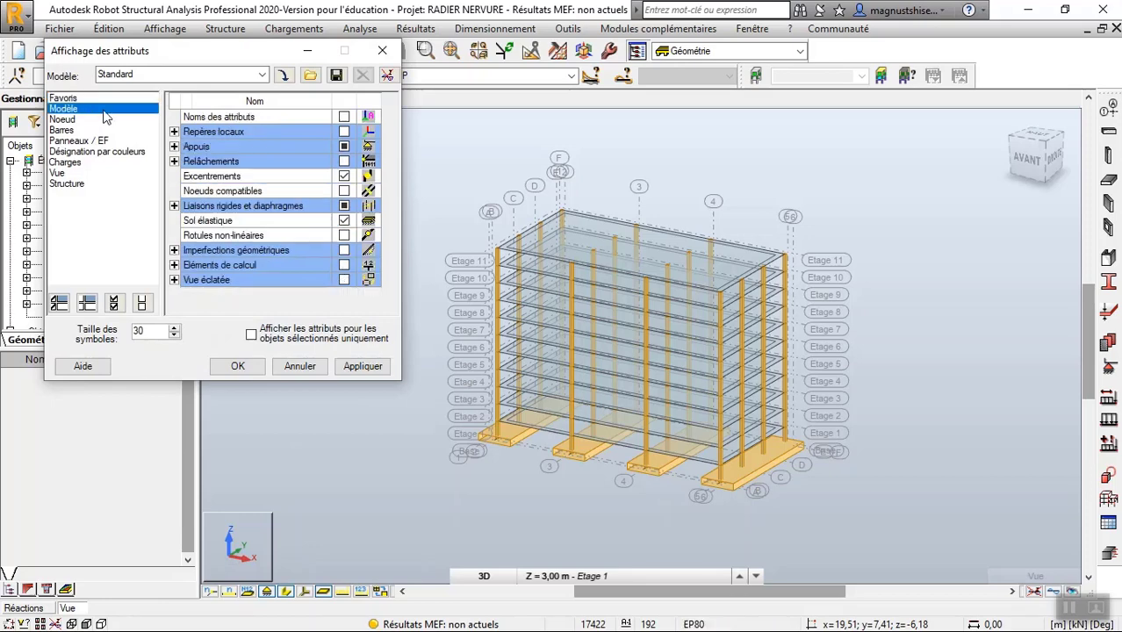
click(374, 367)
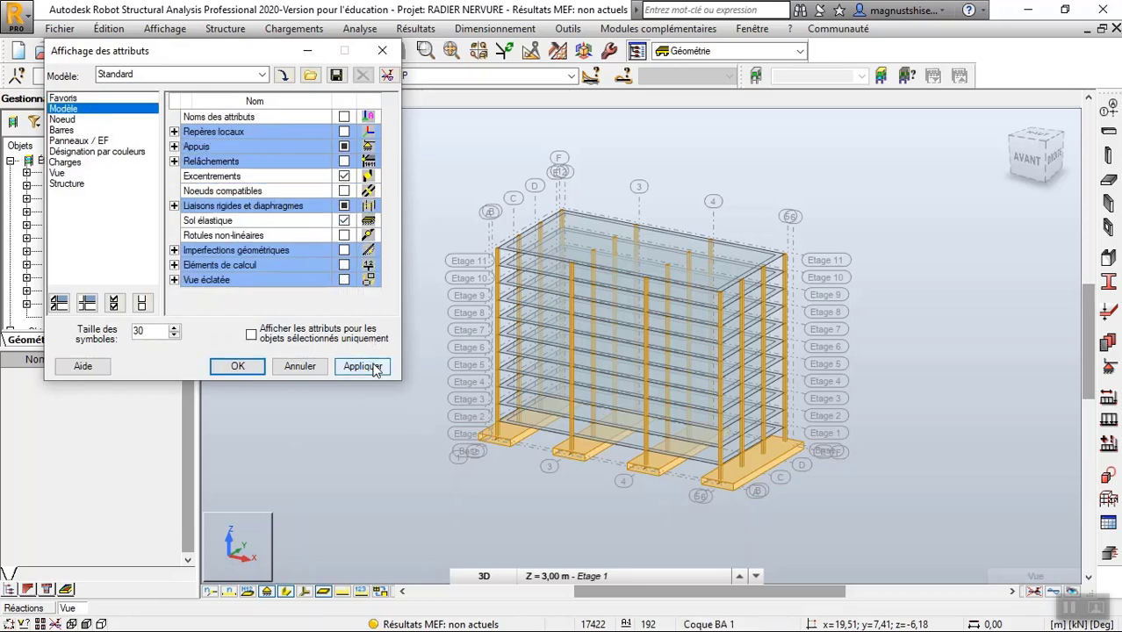
click(239, 369)
right_click(336, 361)
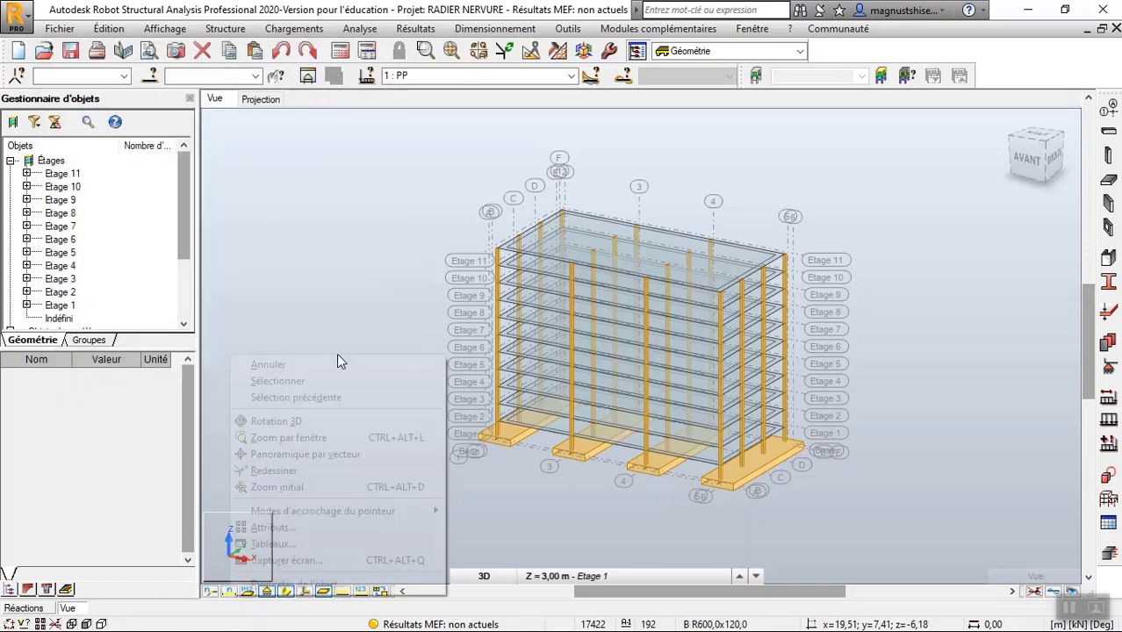
click(347, 421)
drag(367, 400, 330, 363)
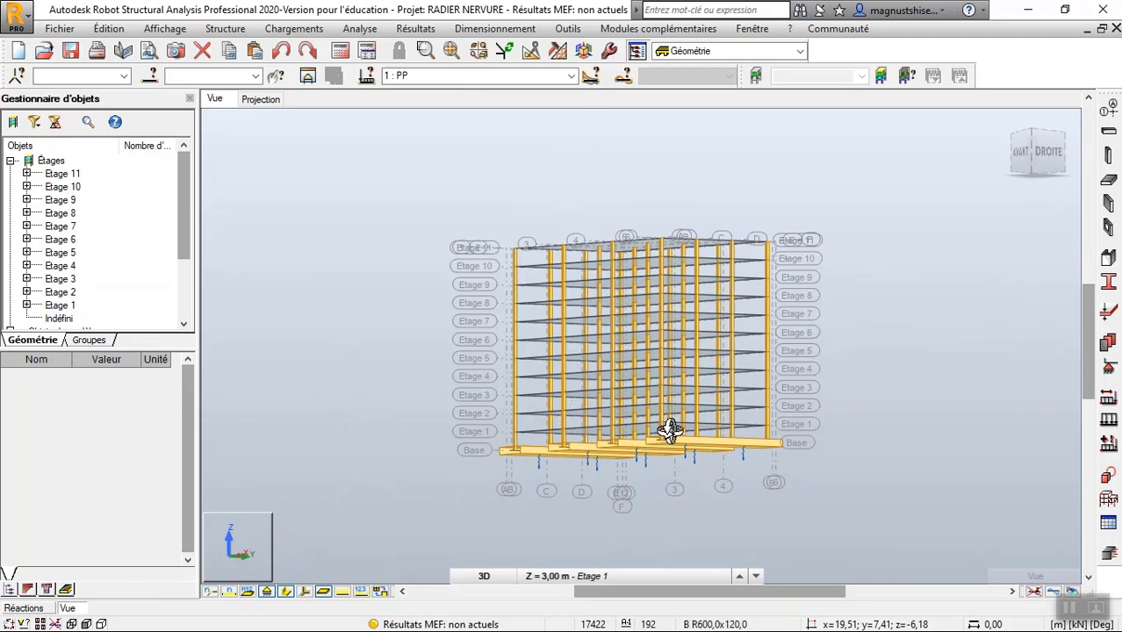
drag(682, 435, 698, 459)
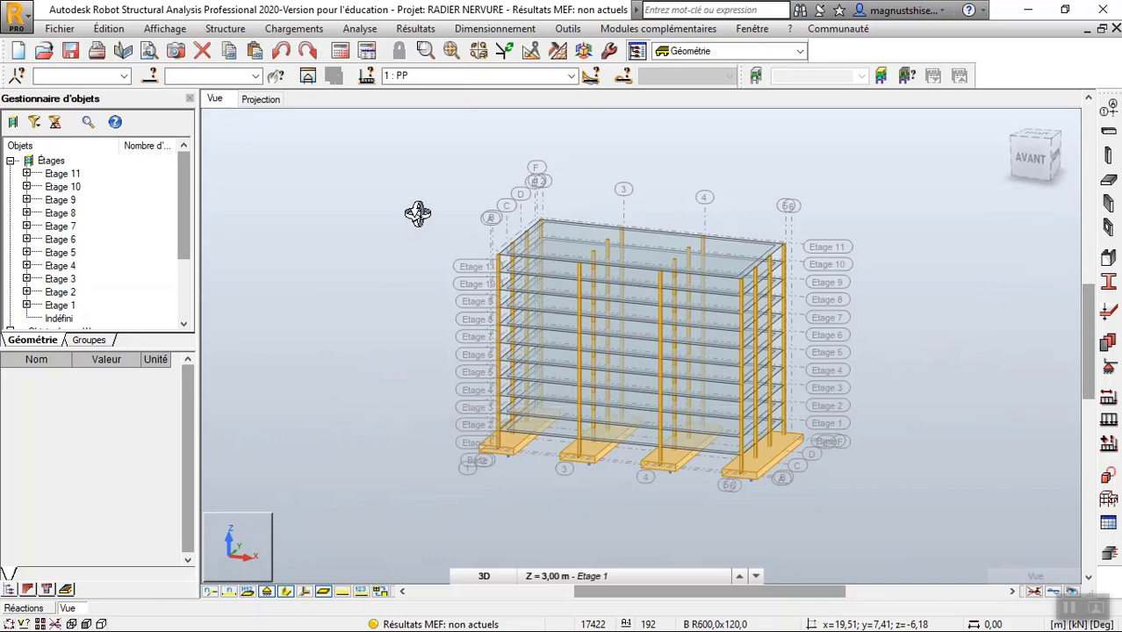
Step: Run the structural calculation, choose to continue at each prompt, and close the calculation messages
click(367, 50)
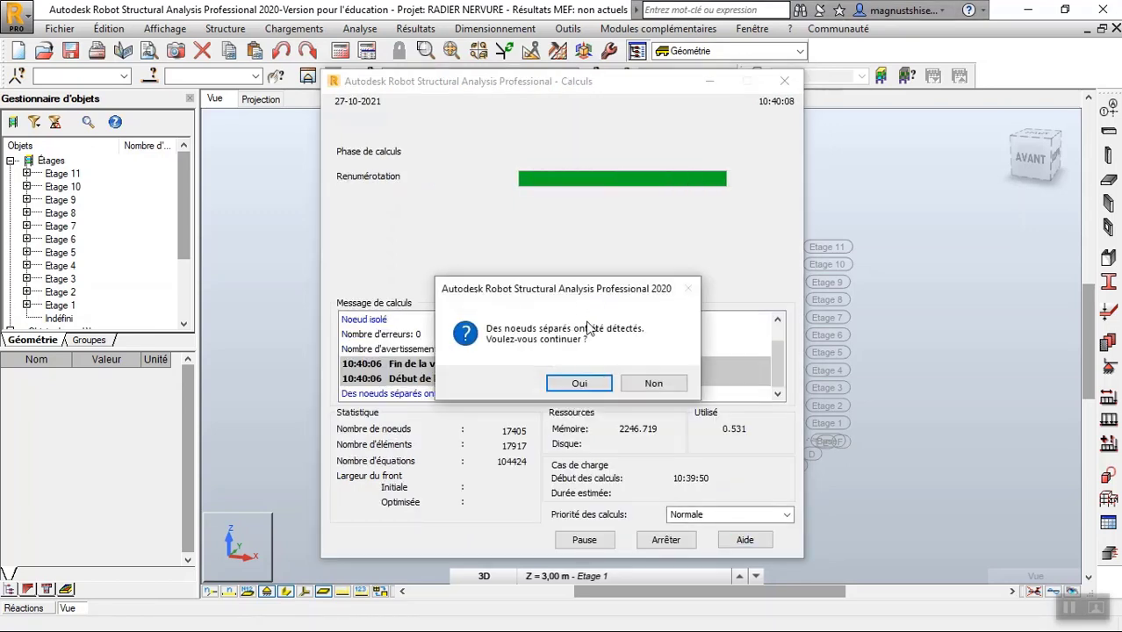
click(582, 381)
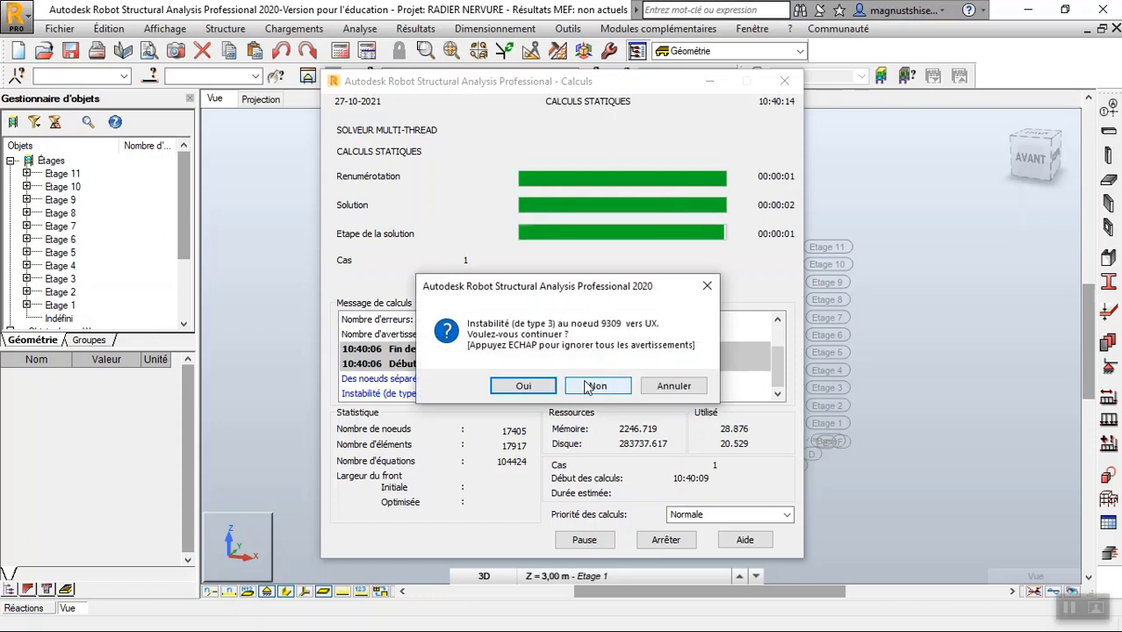
click(509, 387)
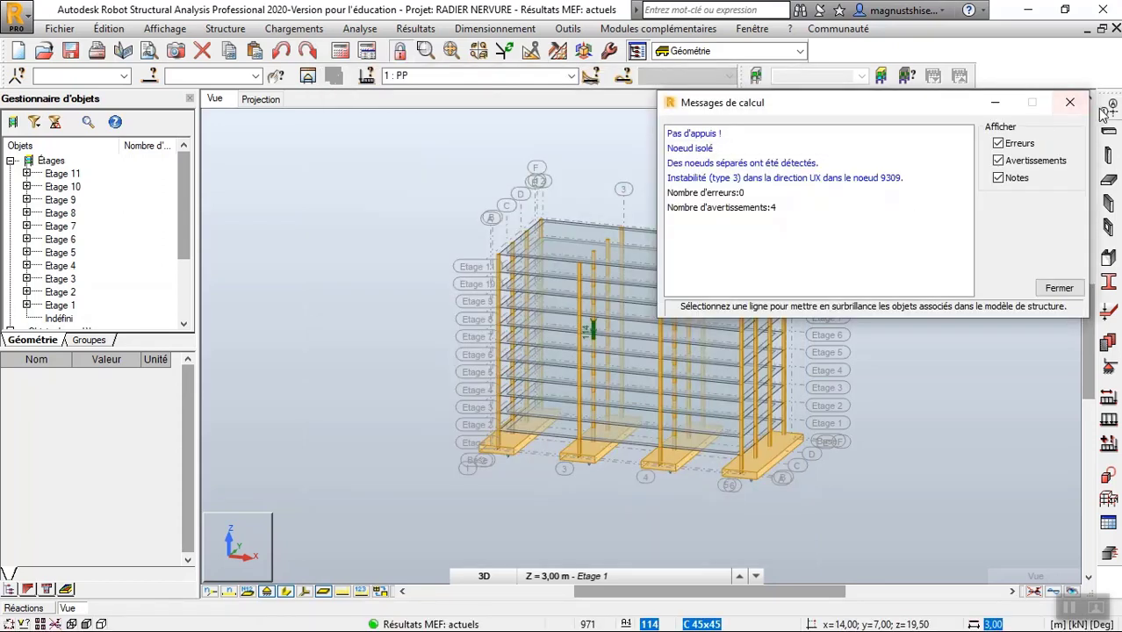
click(1069, 104)
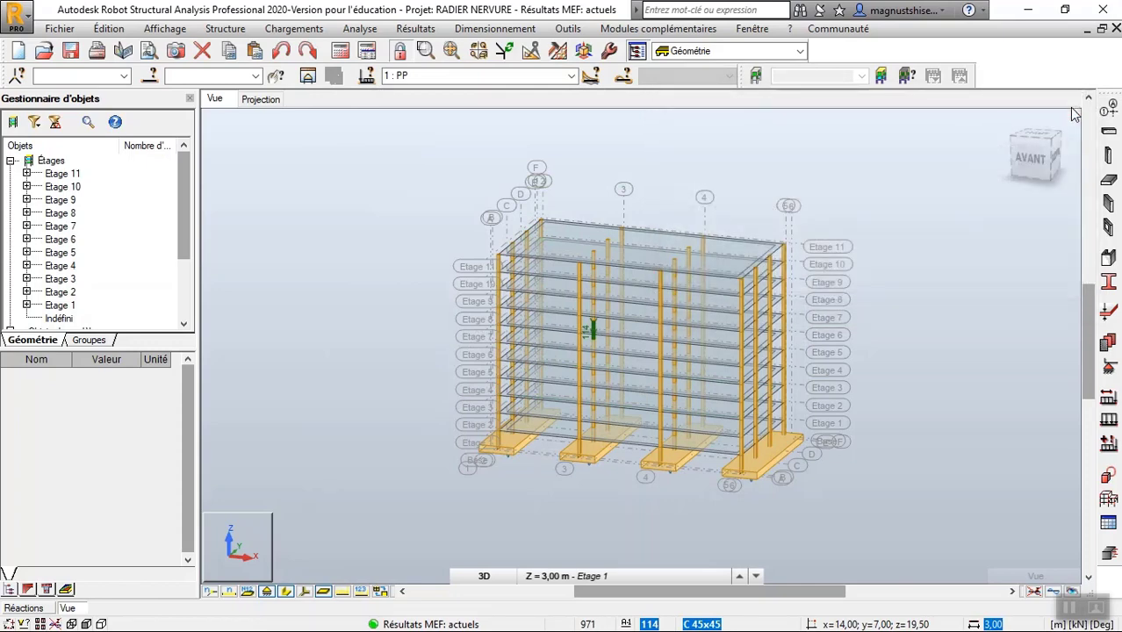
Step: Select the foundation beams through the Base level label and isolate them in a separate 3D view
click(615, 576)
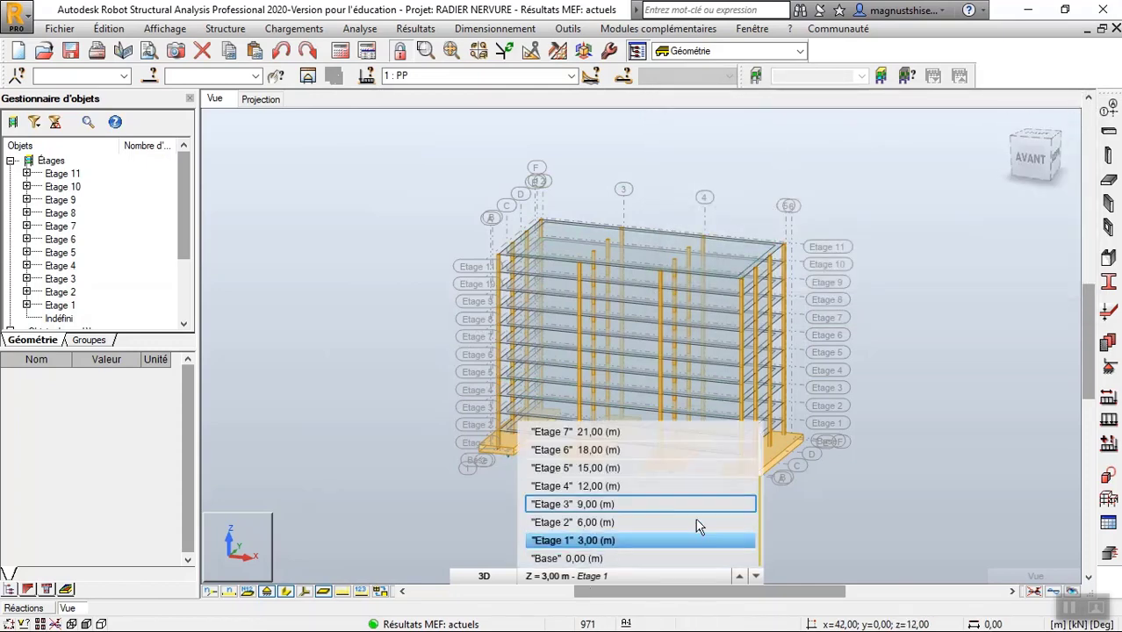
click(416, 481)
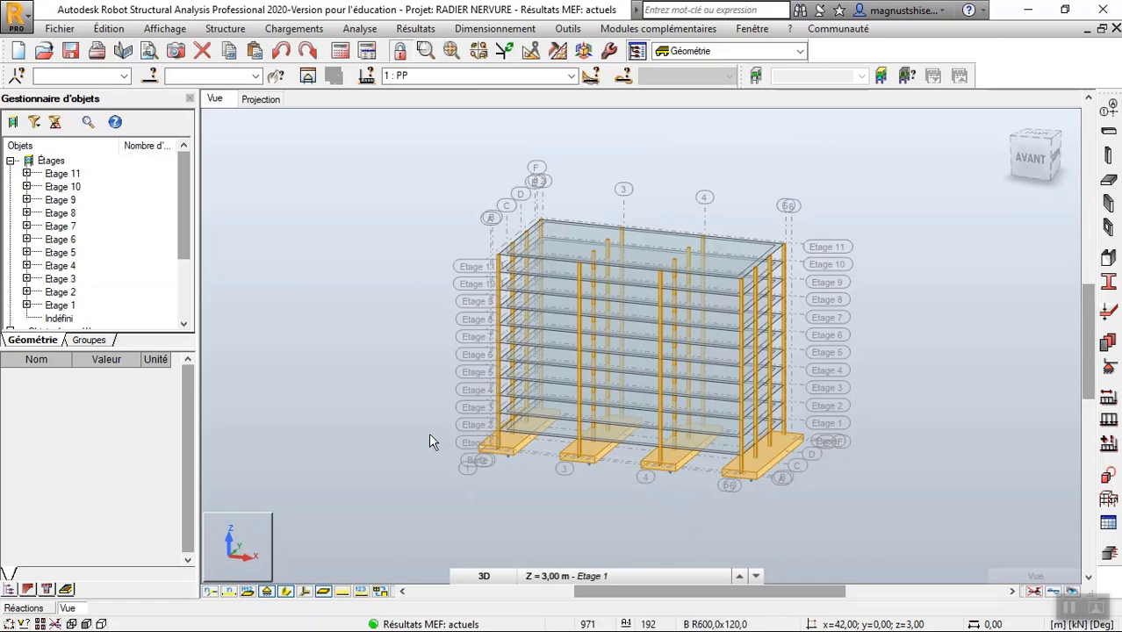
click(475, 460)
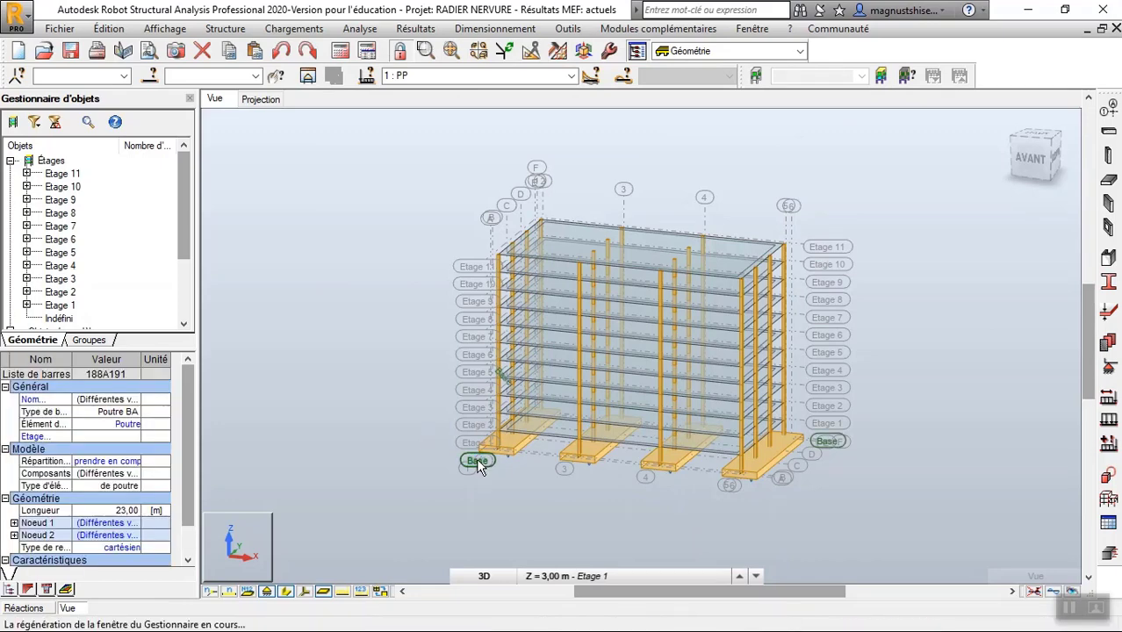
click(308, 77)
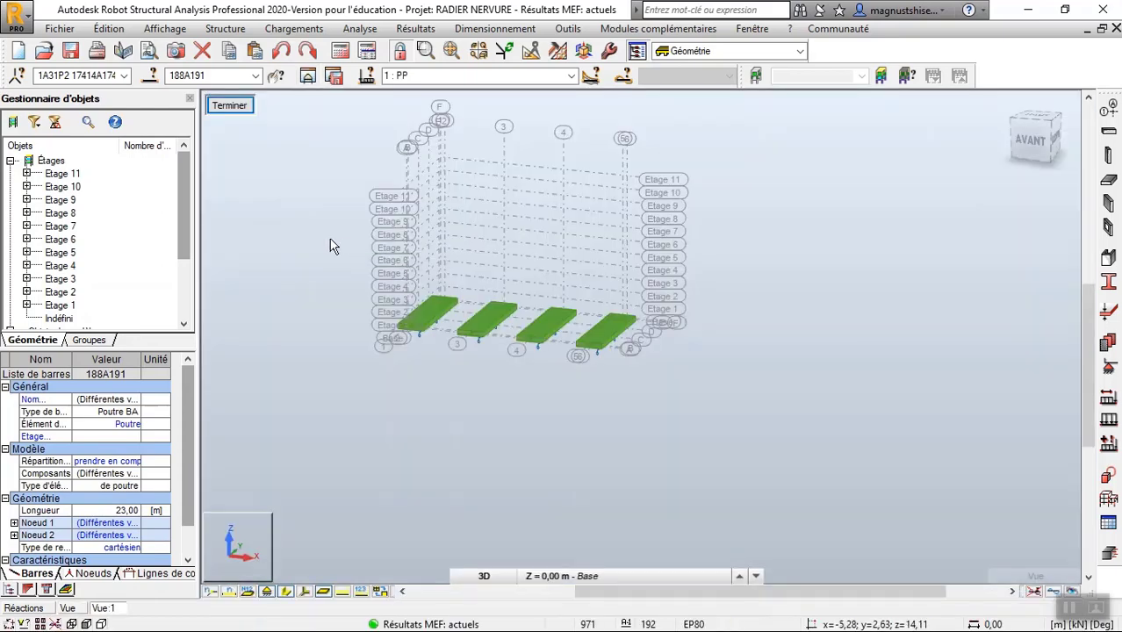
click(332, 245)
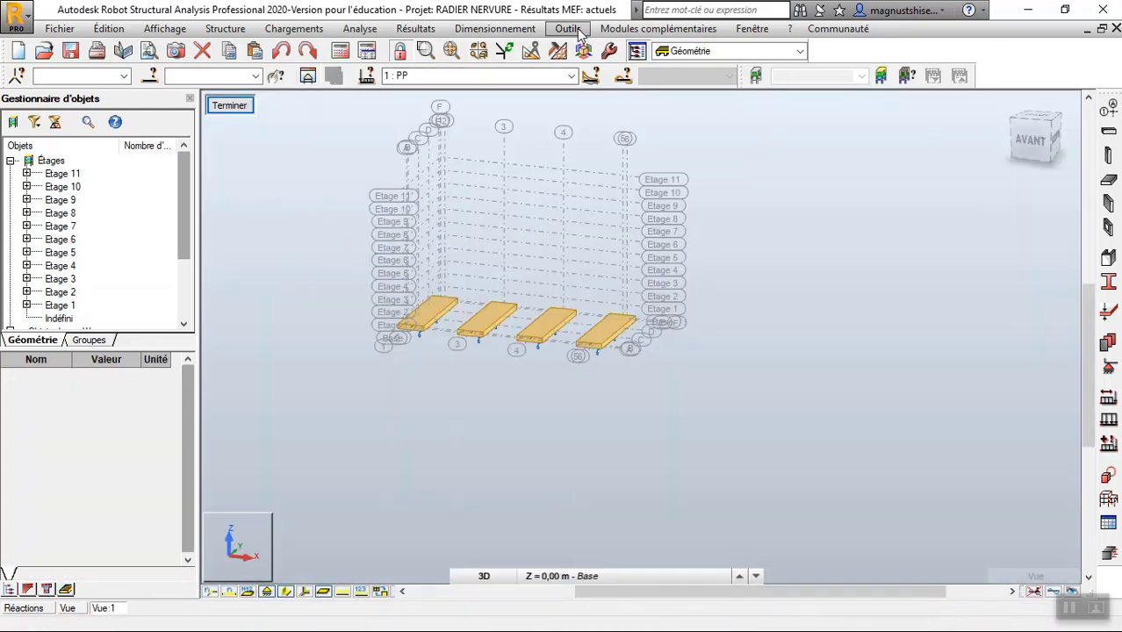
Step: Display normalised Moment My diagrams on the isolated foundation beams
click(425, 32)
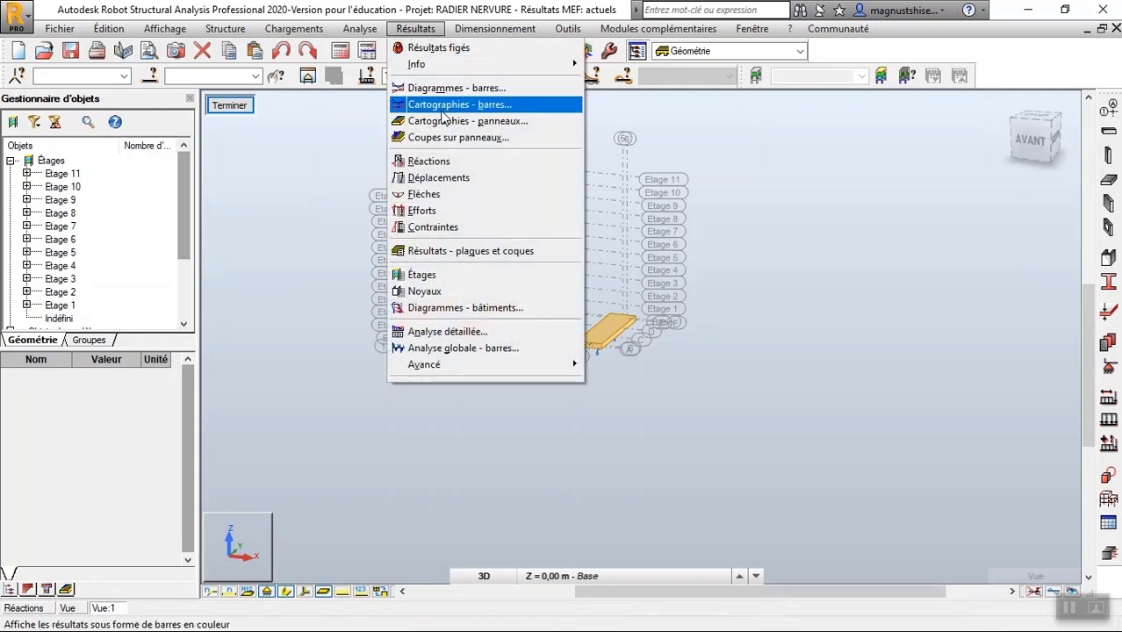
click(451, 88)
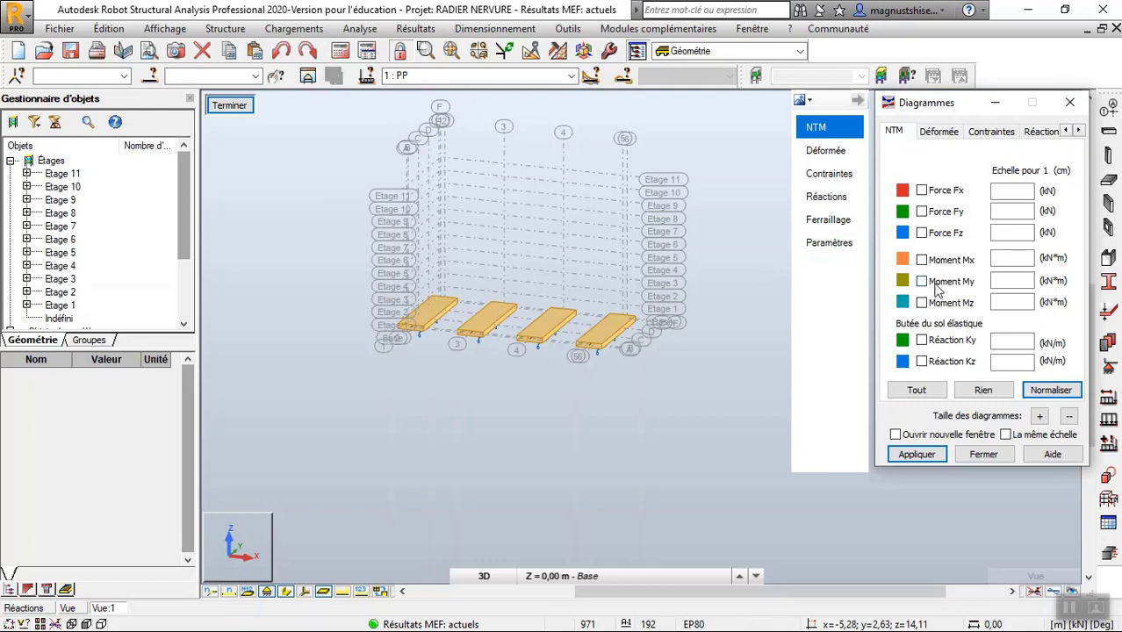
click(922, 282)
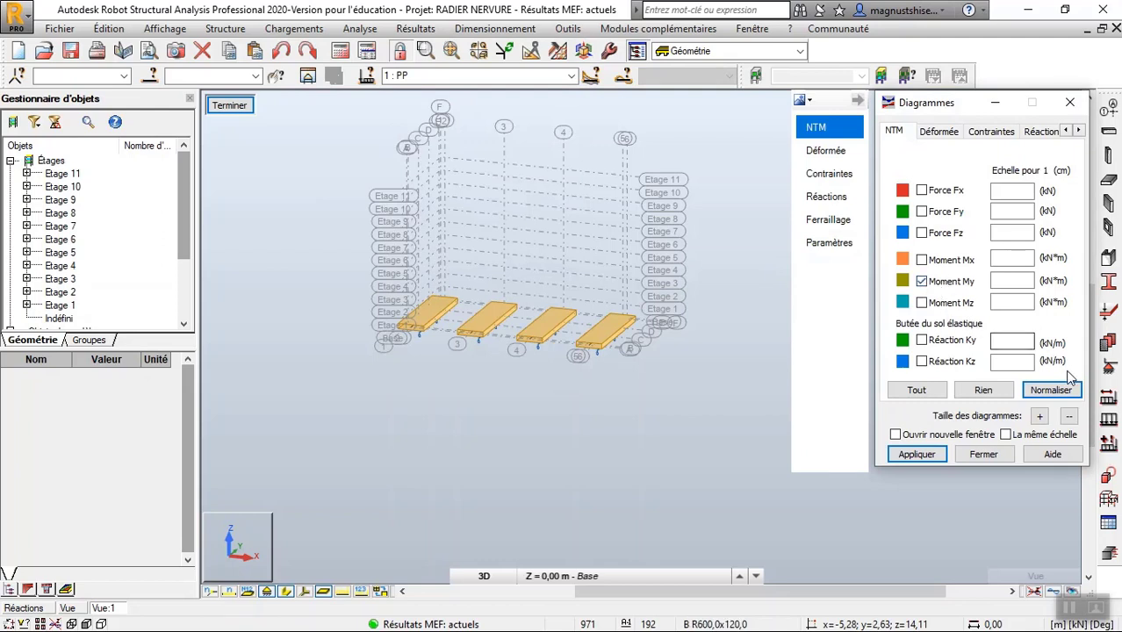
click(1063, 392)
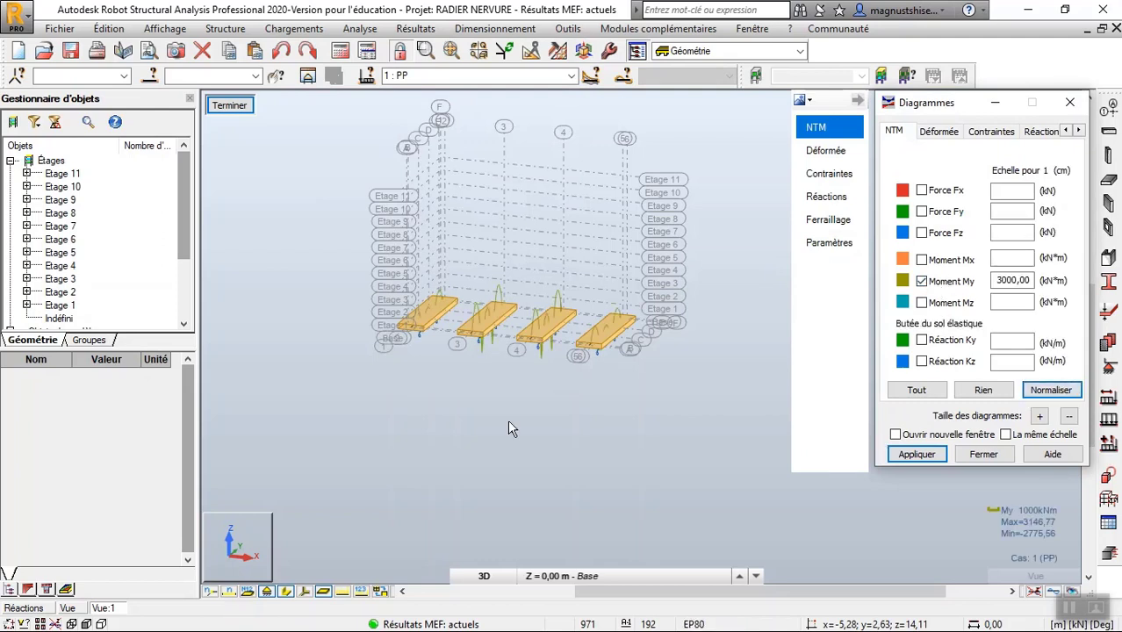
Step: Examine the My moment diagrams on the four foundation beams from several angles, and close the diagram settings
right_click(279, 330)
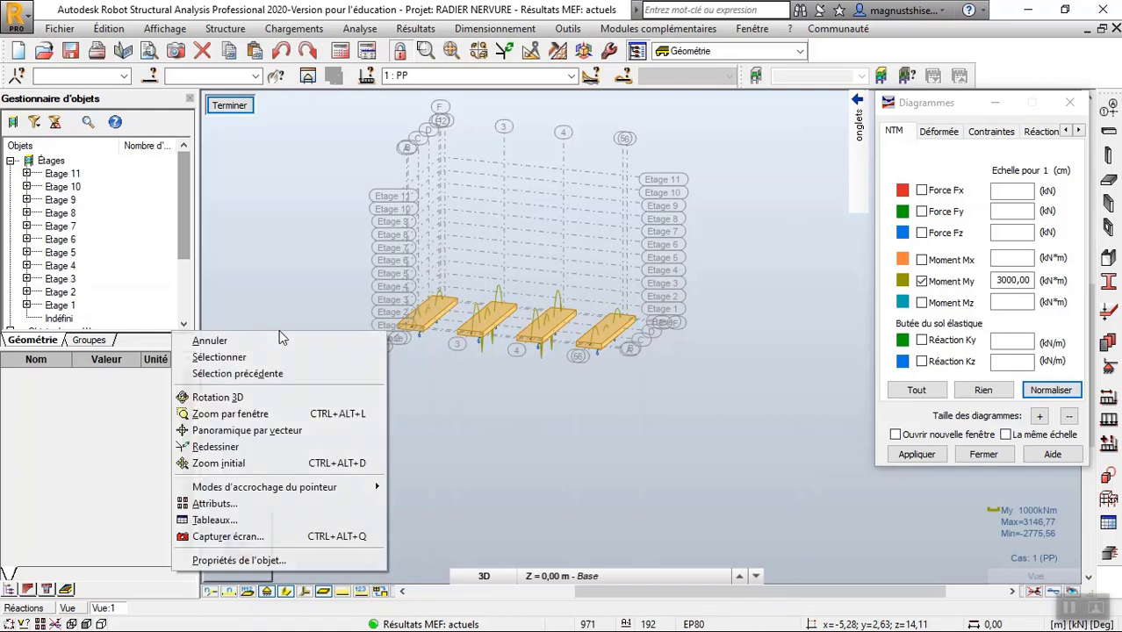
click(263, 397)
drag(275, 395, 363, 376)
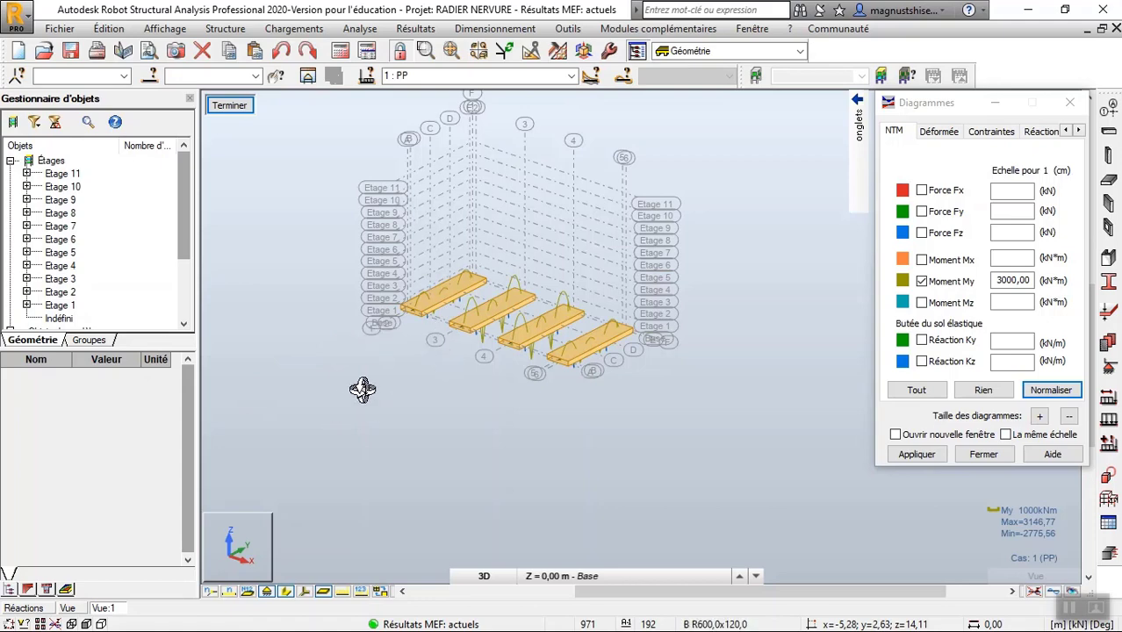
mouse_move(370, 390)
mouse_down()
mouse_move(359, 336)
mouse_move(291, 360)
mouse_move(383, 344)
mouse_move(444, 394)
mouse_move(334, 411)
mouse_move(353, 393)
mouse_up()
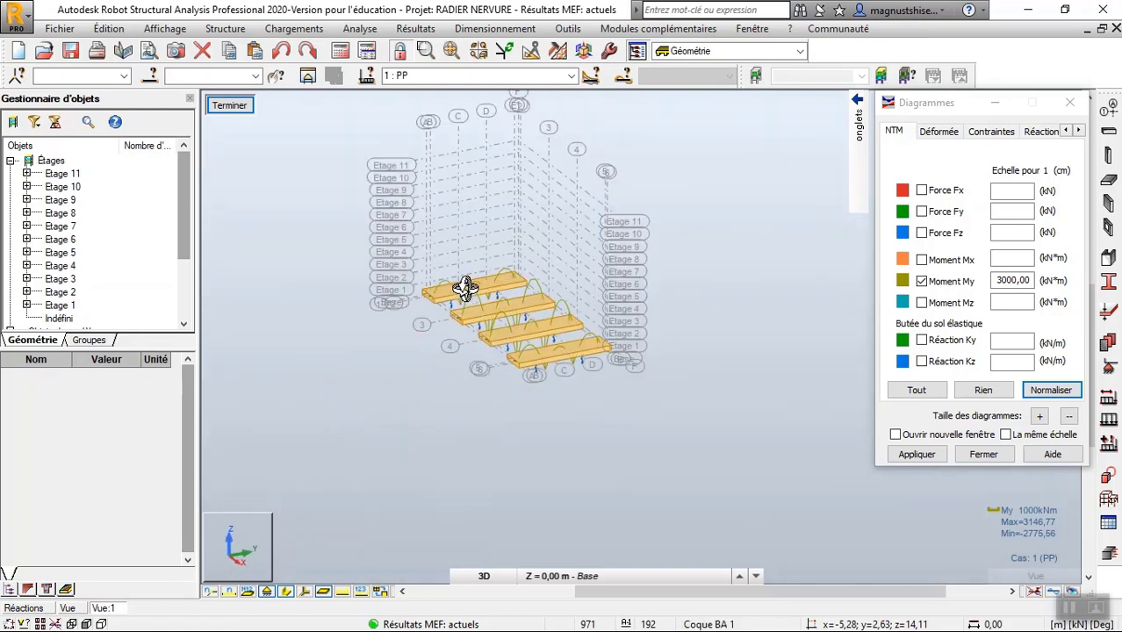
drag(438, 371, 497, 322)
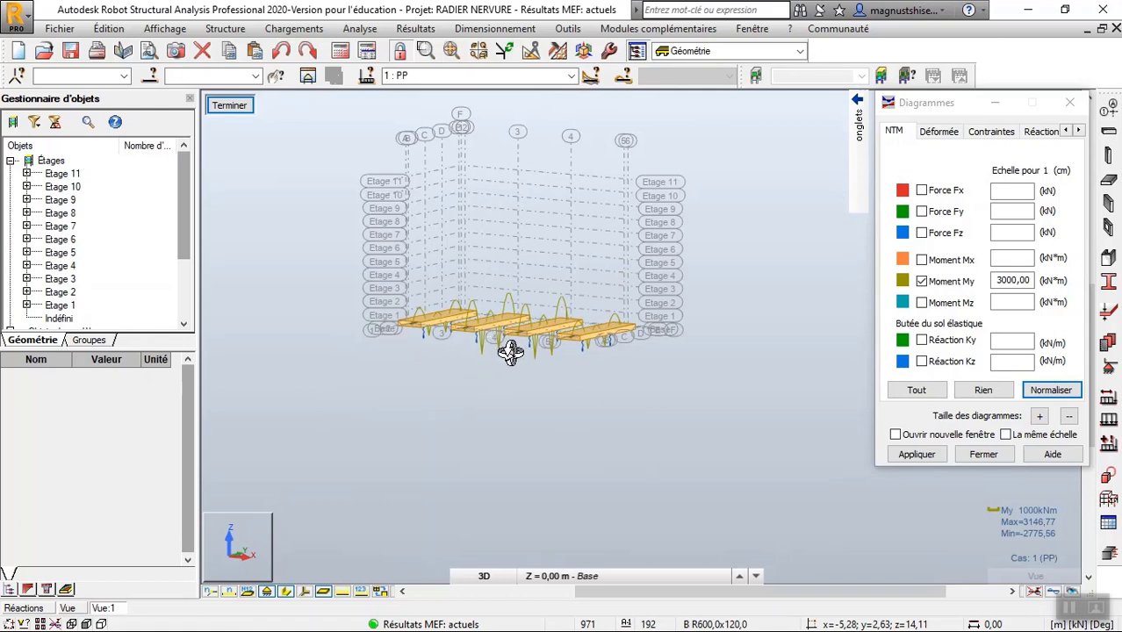
drag(461, 371, 474, 413)
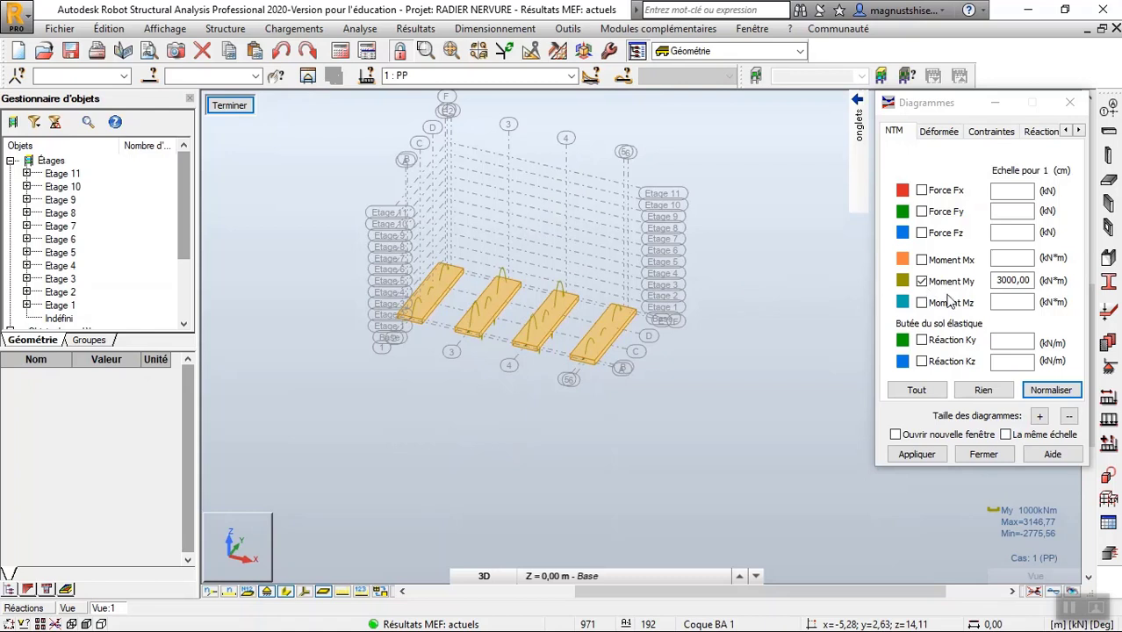
click(924, 282)
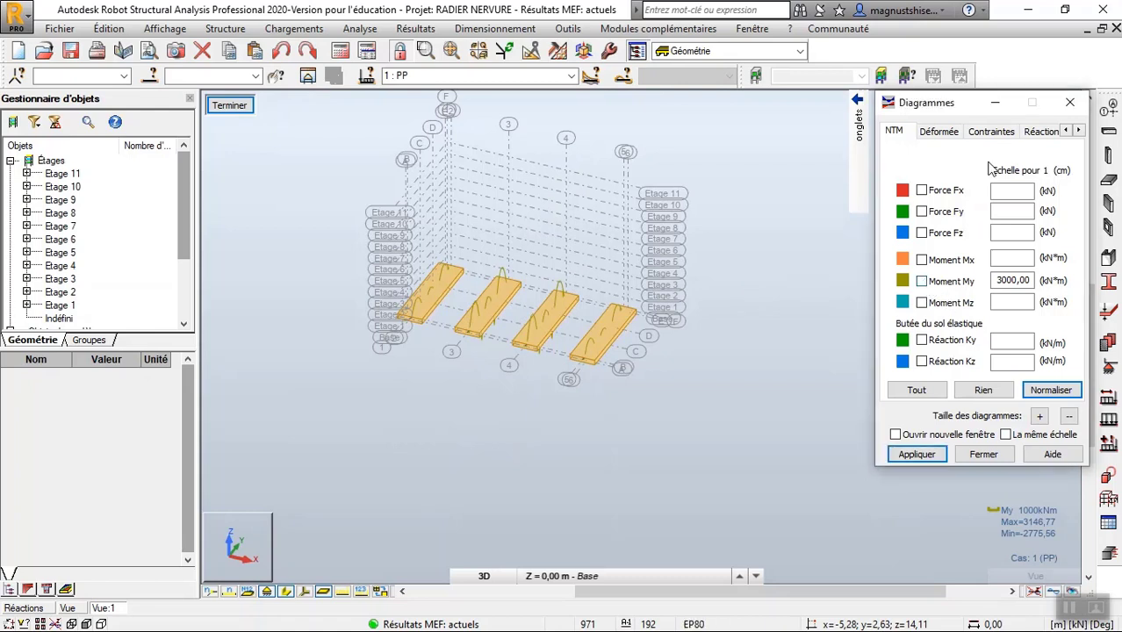
click(1070, 101)
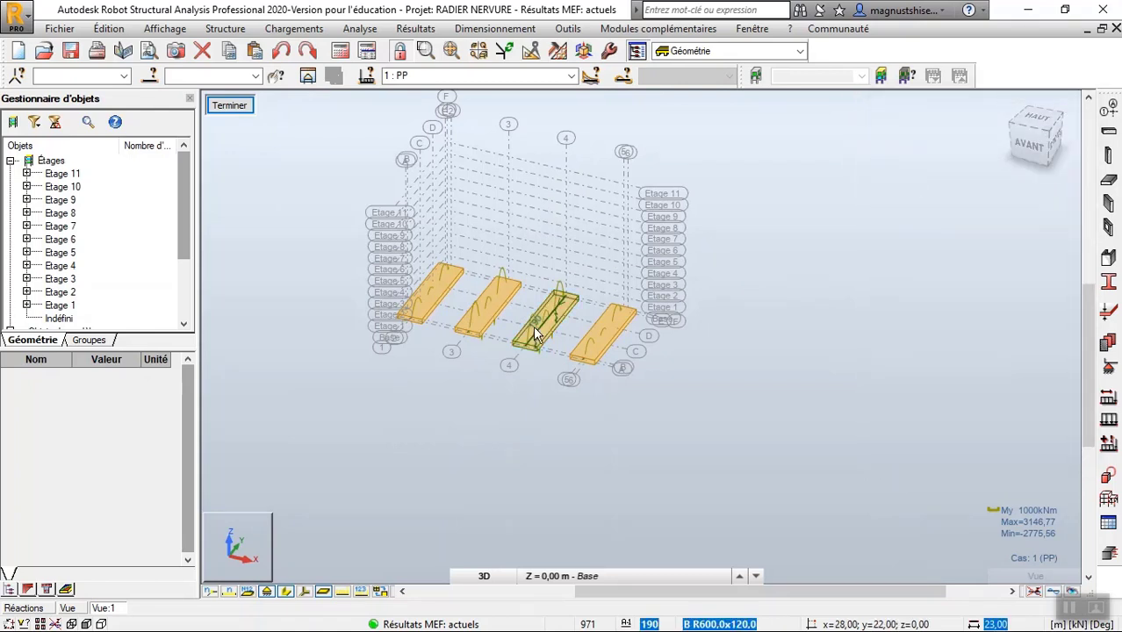
Step: Send the foundation beam on axis 3 to Poutres/sol élastique reinforcement design, using Cas simples and all listed column supports
click(489, 326)
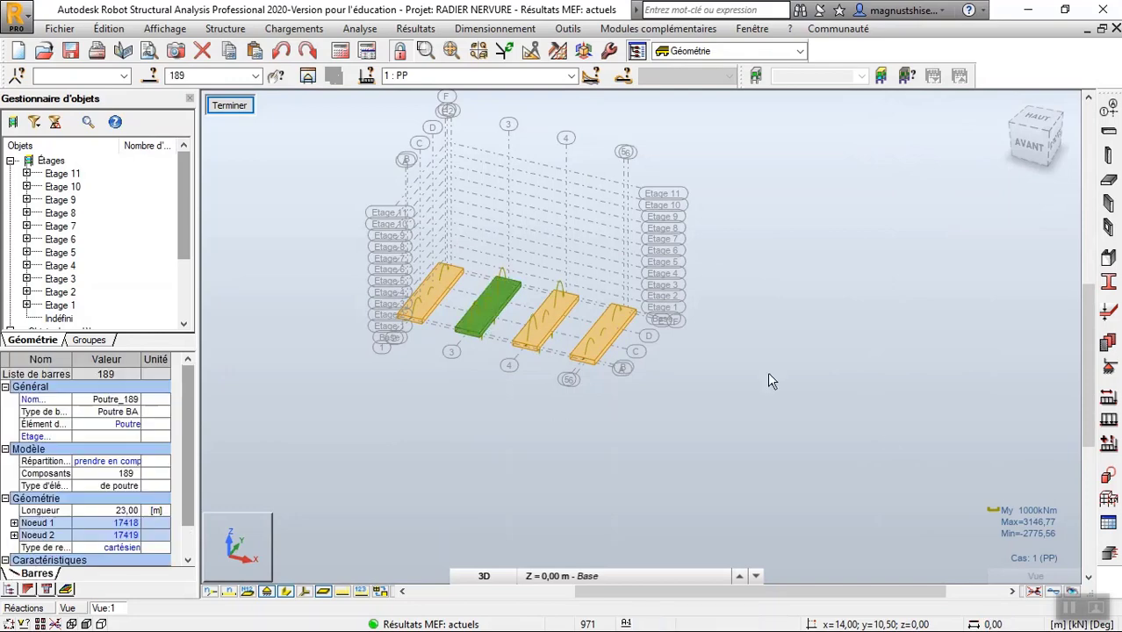
click(1108, 553)
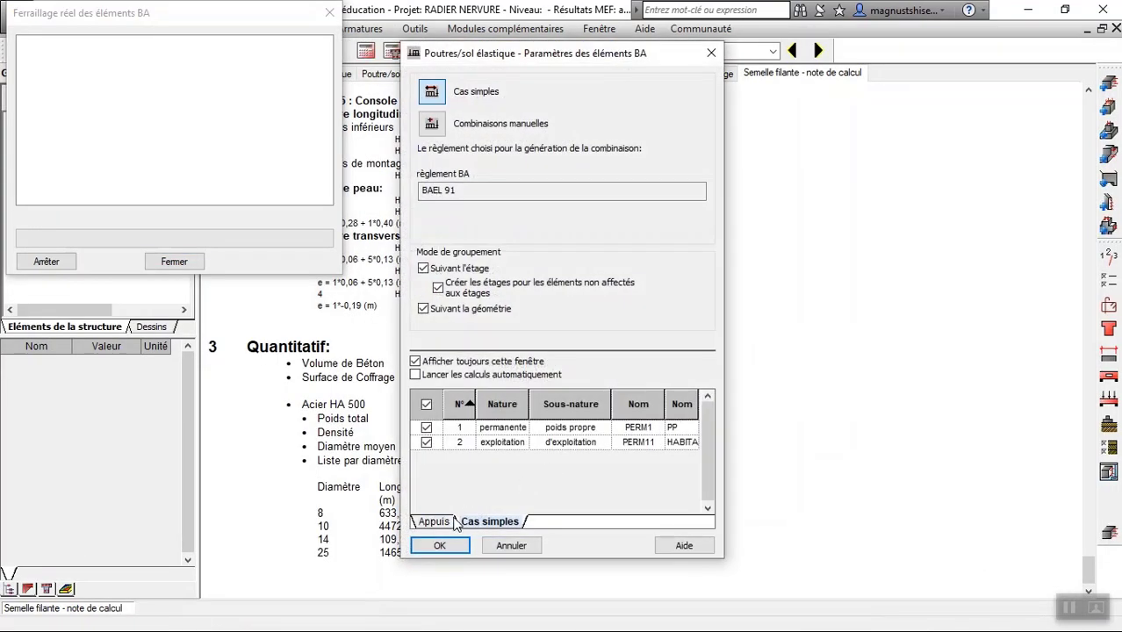
click(436, 521)
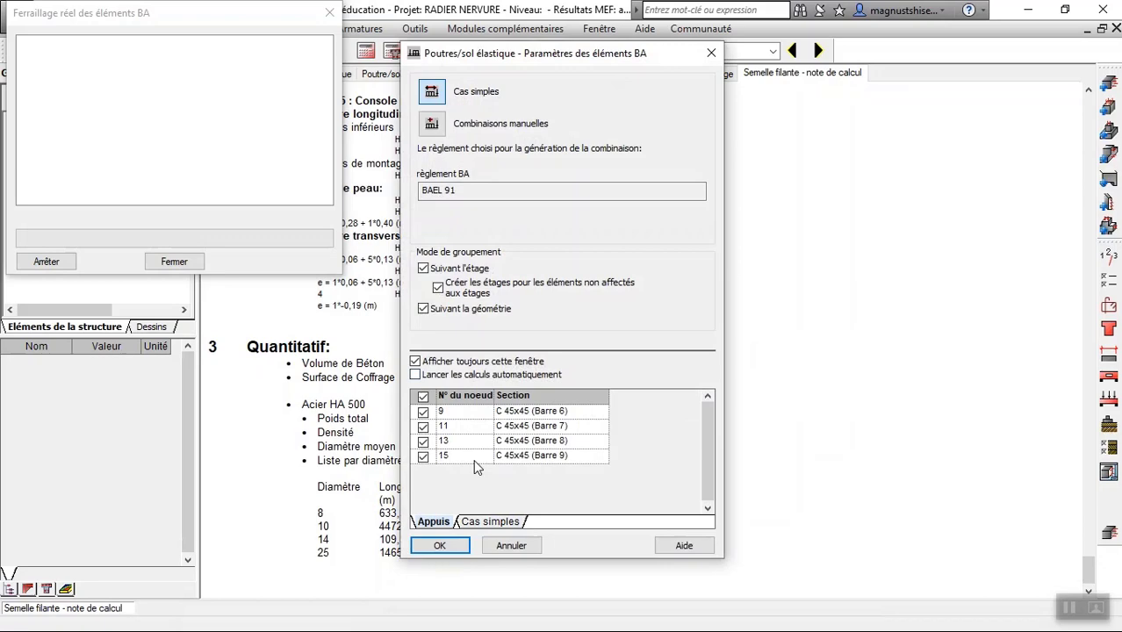
click(449, 546)
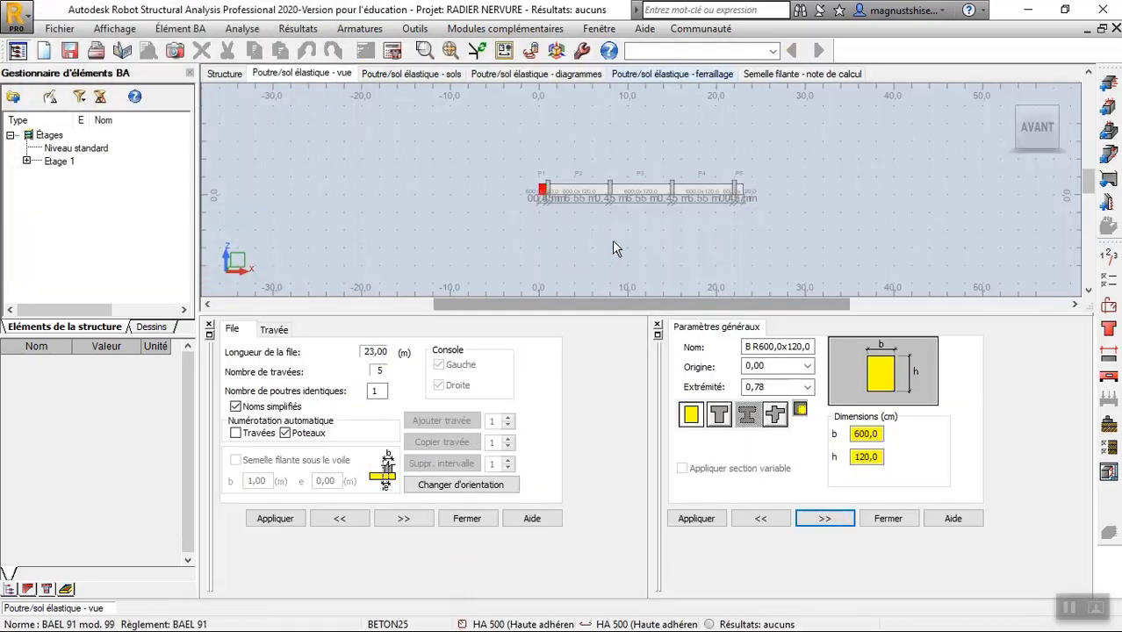
Step: Change the soil layer under the elastic-soil beam to Sables et graves compacts and apply it
click(1113, 427)
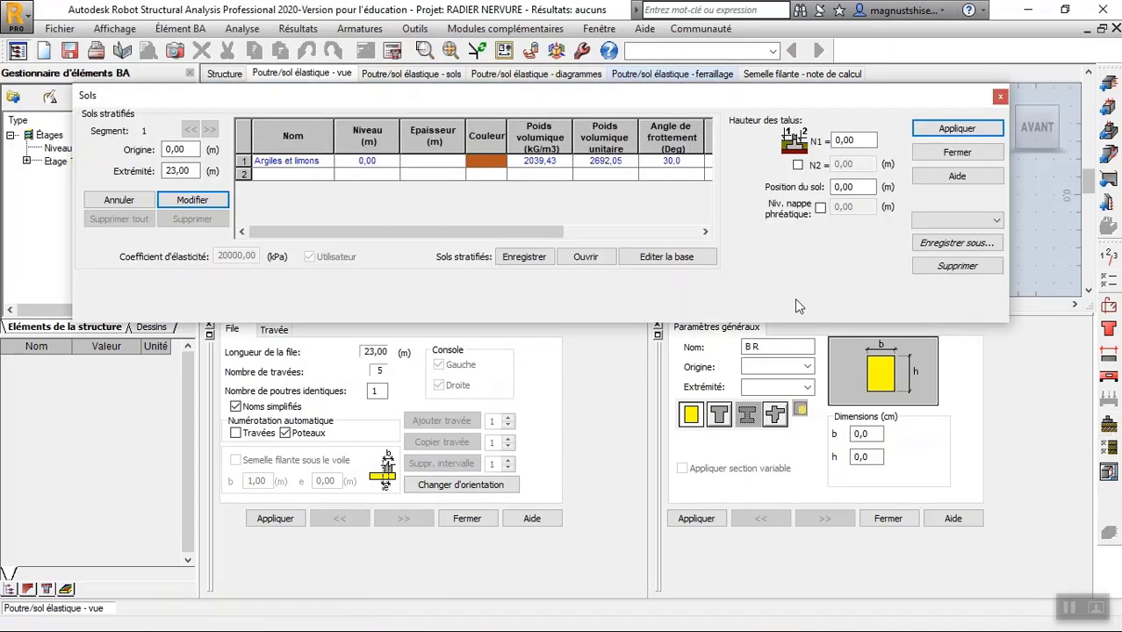
click(325, 167)
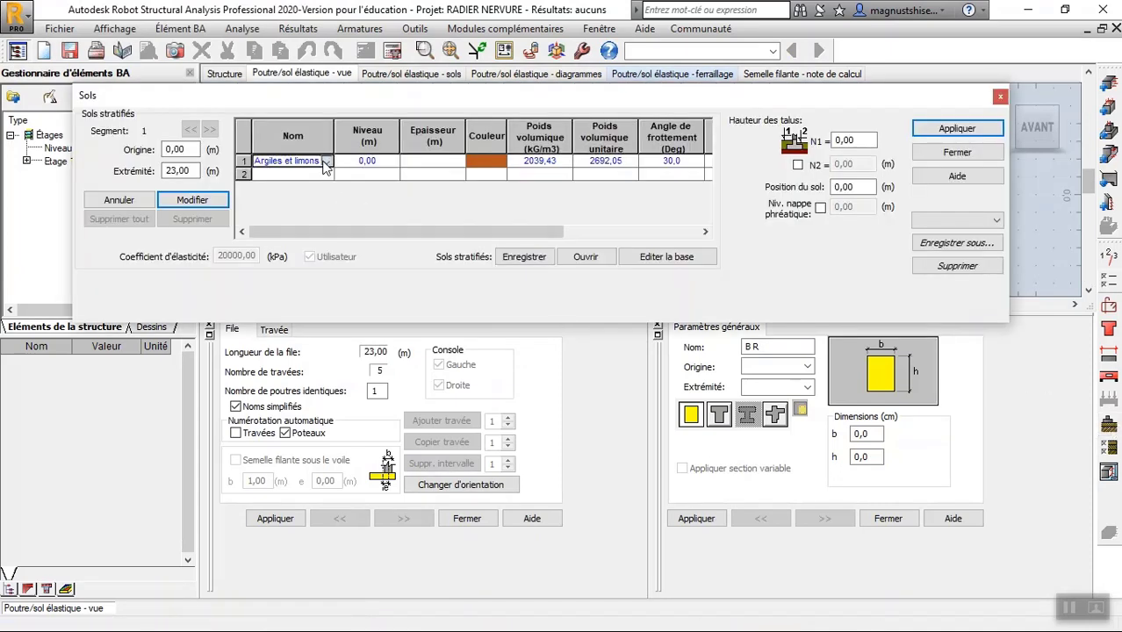
click(325, 167)
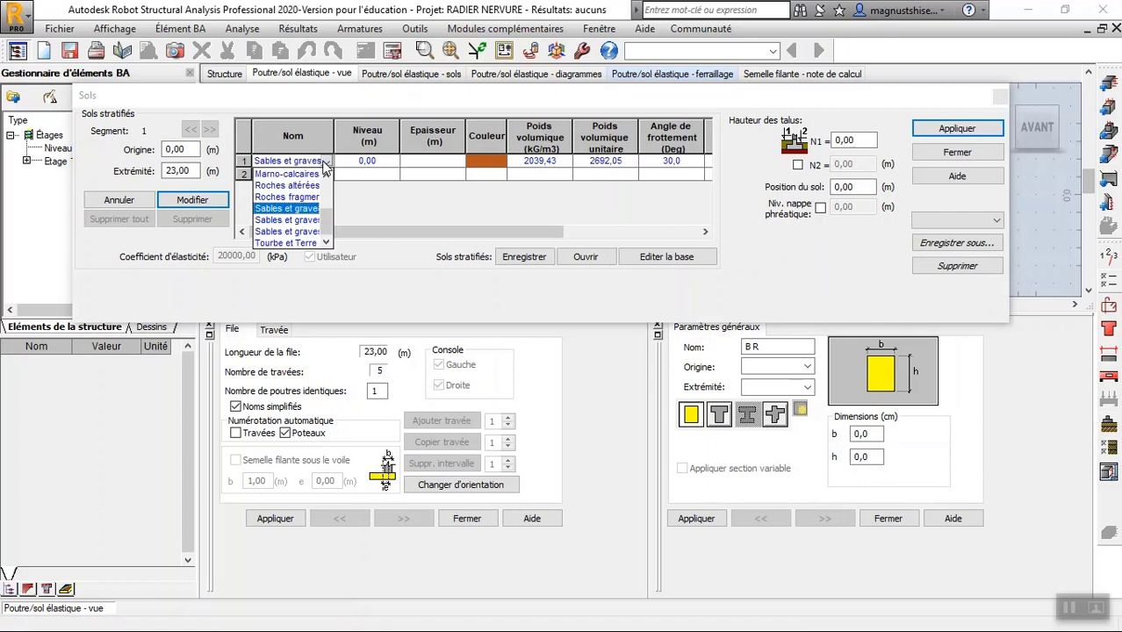
click(299, 216)
click(947, 130)
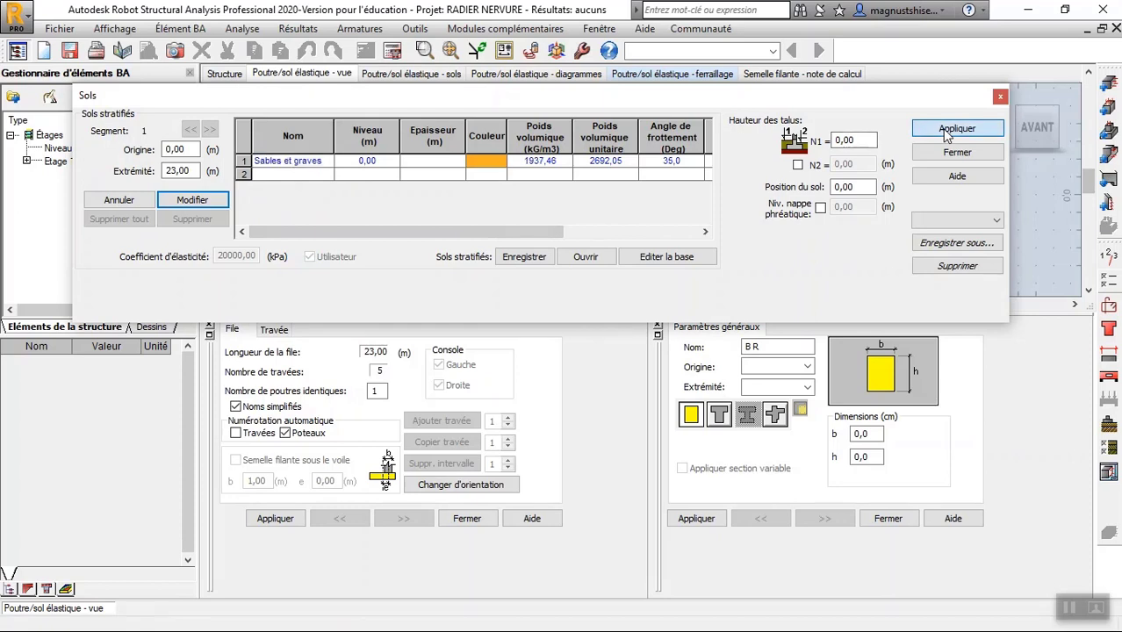
click(999, 96)
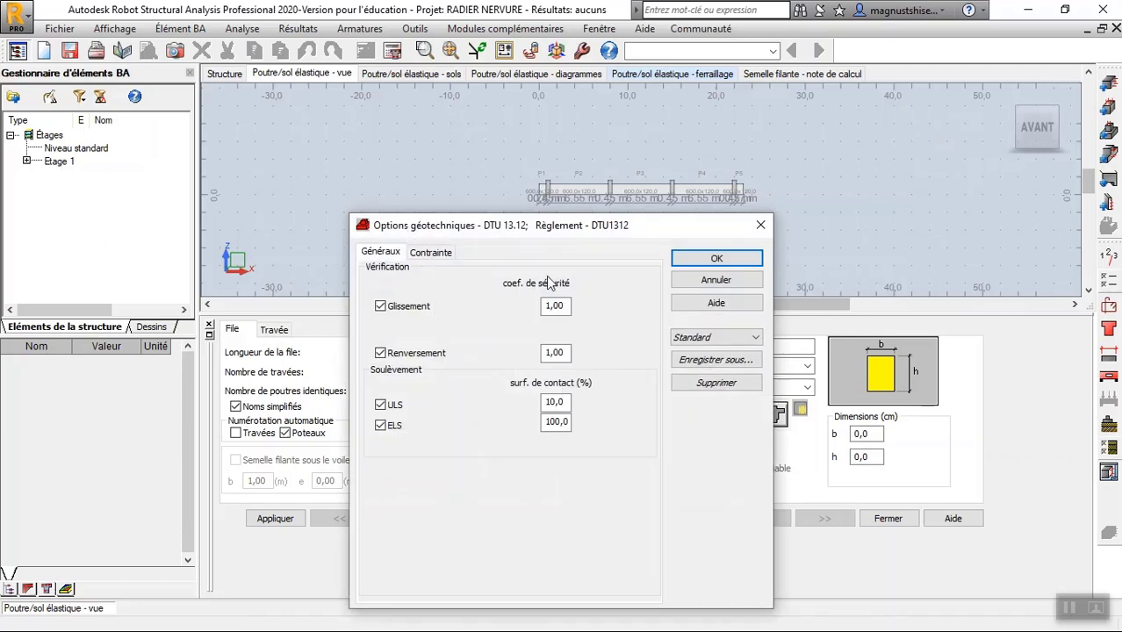
Step: Set the sliding and overturning safety coefficients to 1.5, and use Pressiométrique de contrainte with an admissible qu of 0.5 MPa
double_click(563, 304)
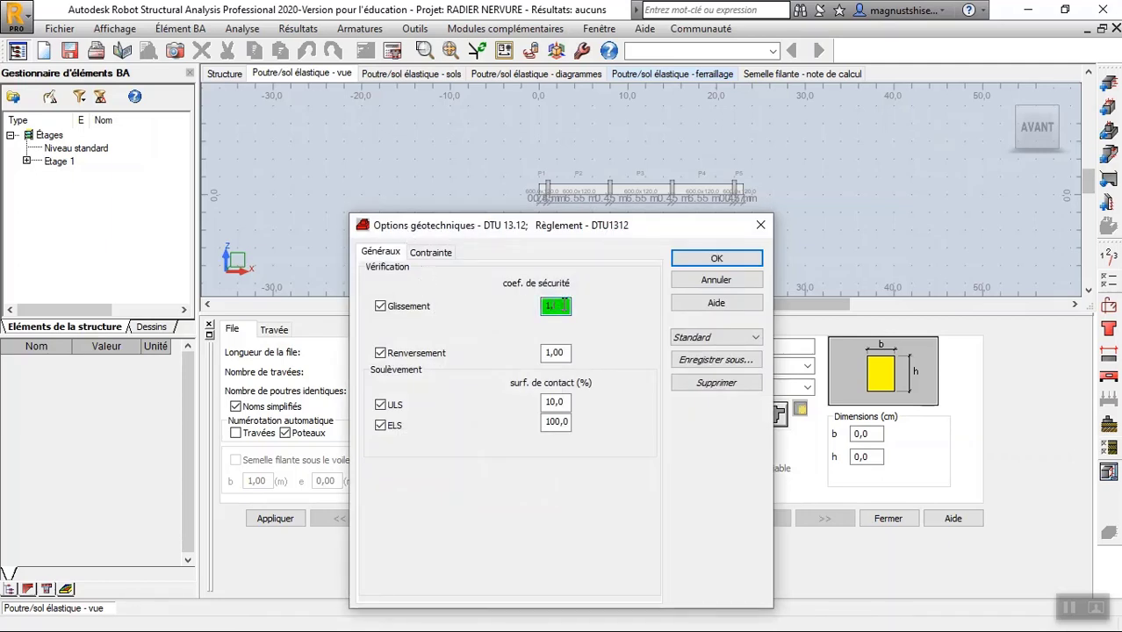
double_click(566, 351)
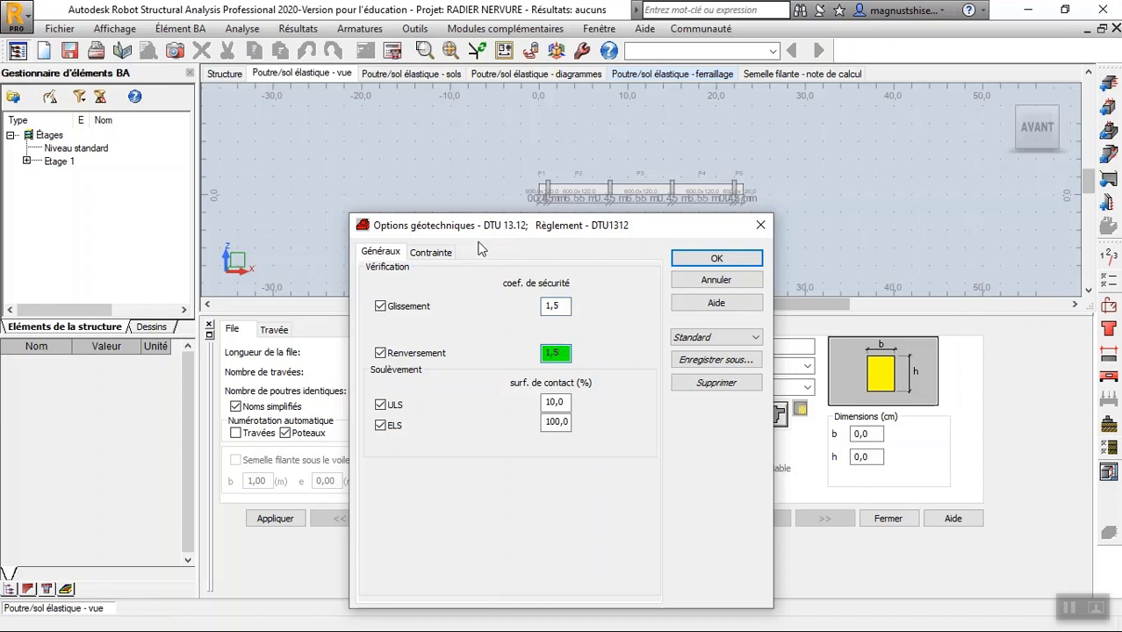
click(443, 254)
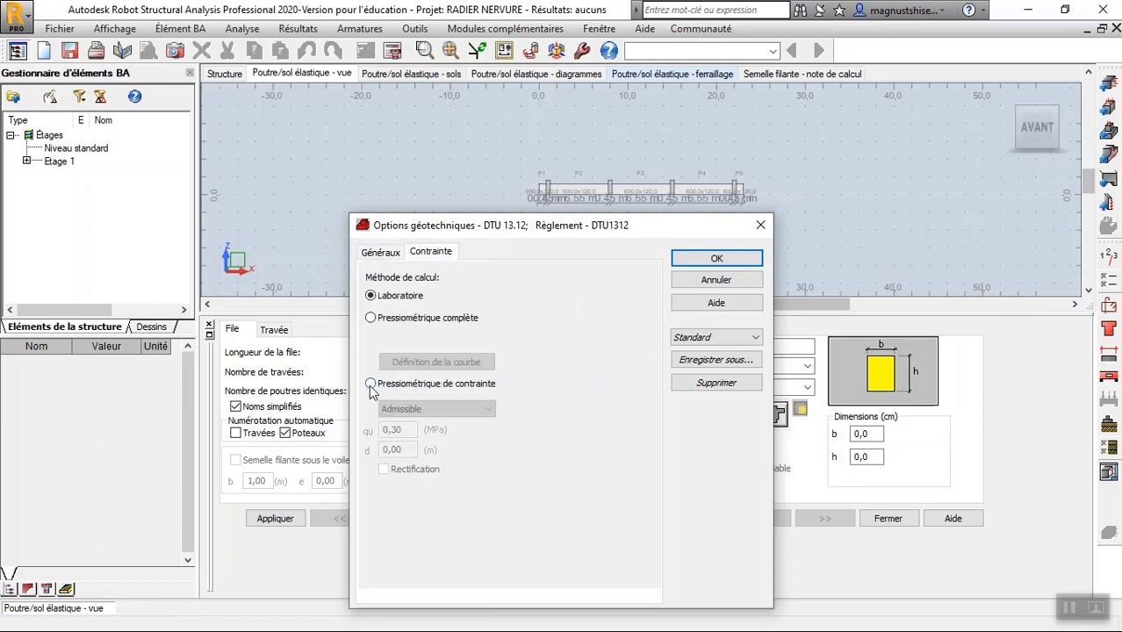
click(371, 386)
double_click(406, 430)
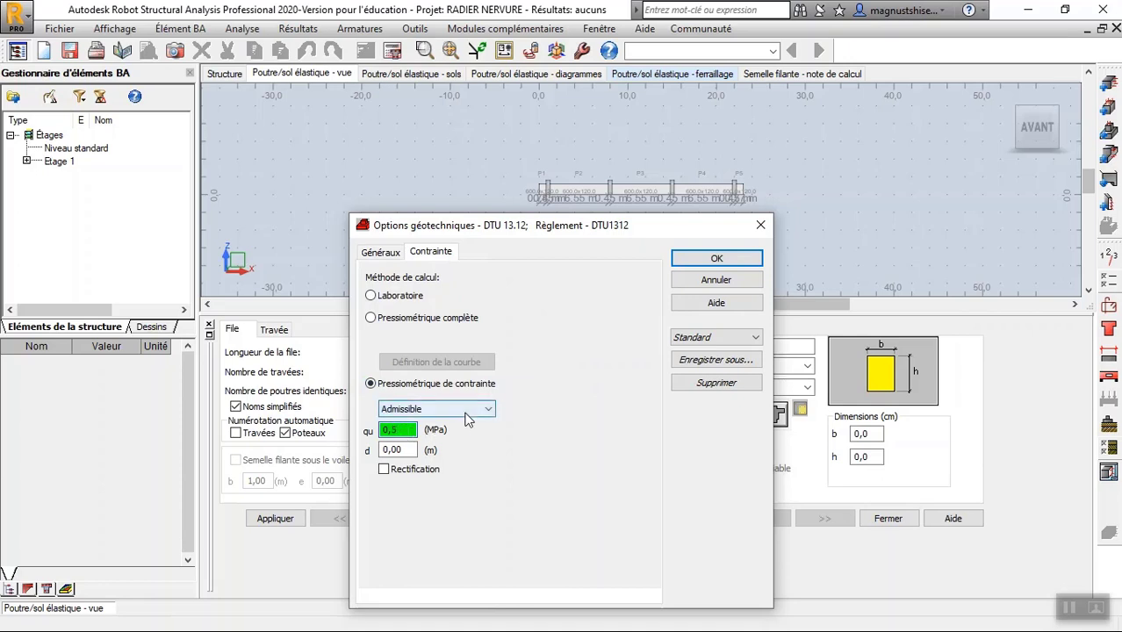
click(702, 259)
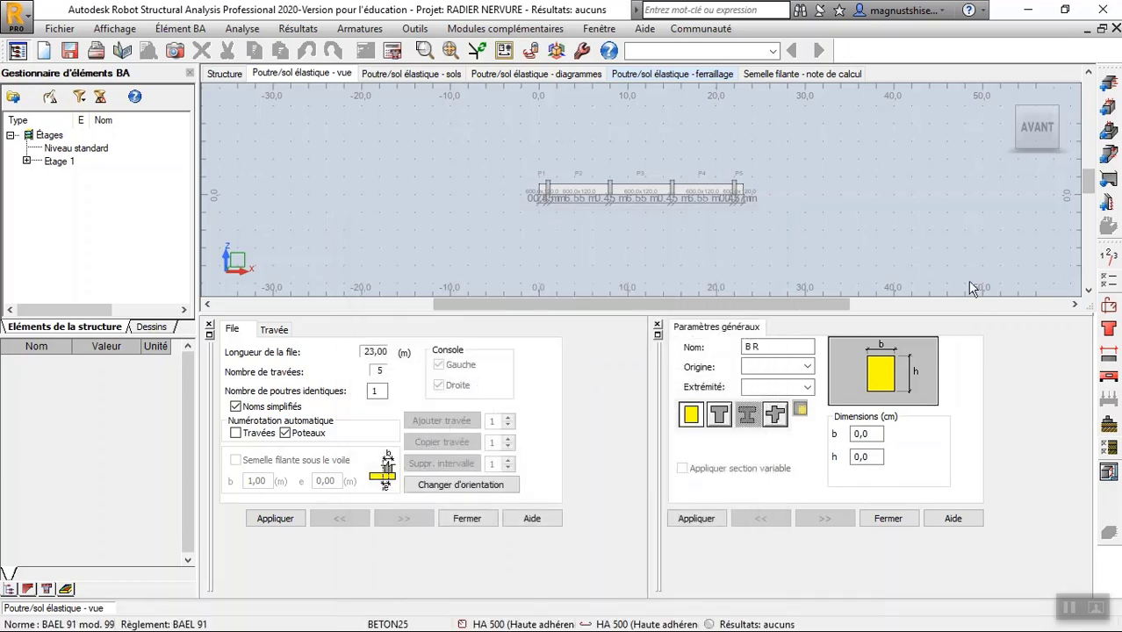
Step: Exclude the 6 mm to 10 mm bars from the longitudinal steel in the BAEL 91 calculation options
click(1114, 284)
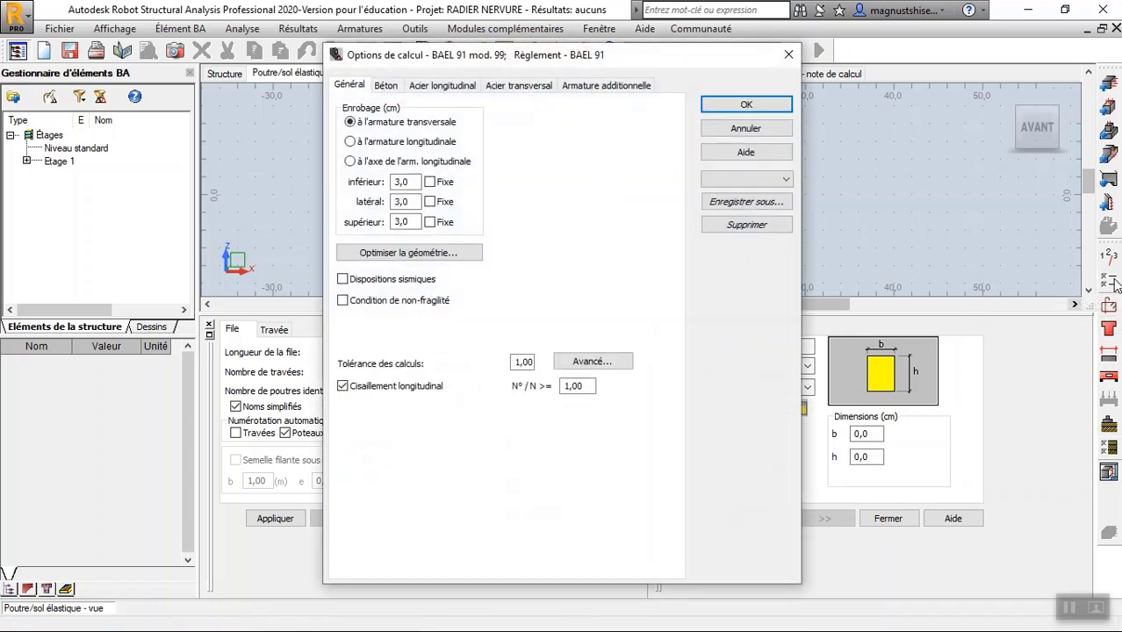
click(378, 89)
click(421, 91)
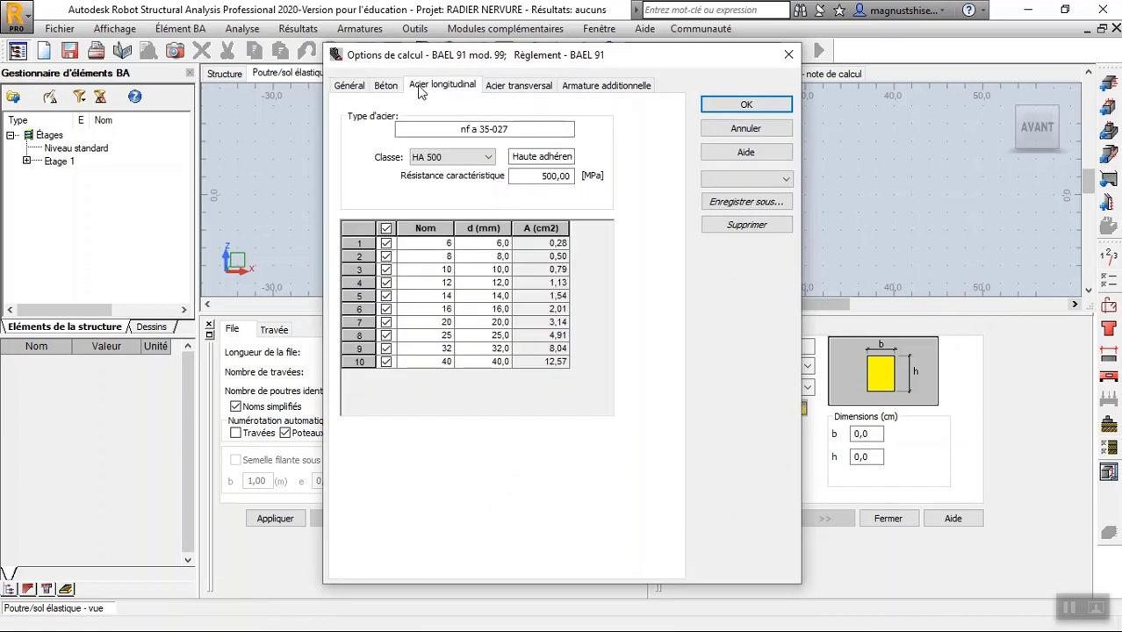
click(385, 244)
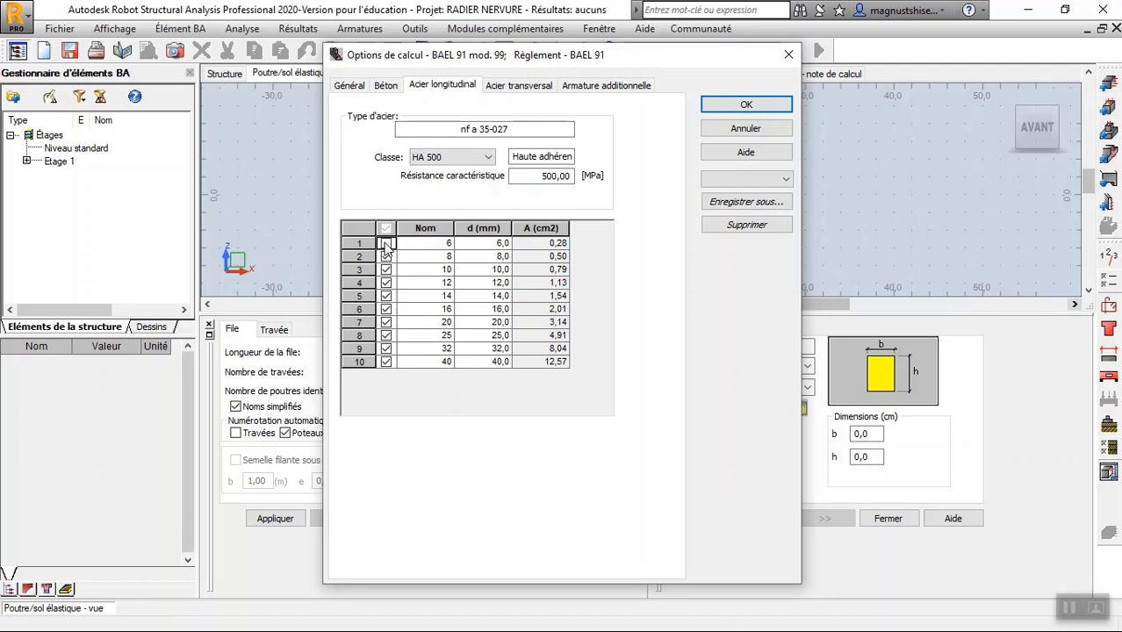
click(387, 271)
Step: Restrict the transverse steel to the 6, 8, 10 and 12 mm bar diameters
click(525, 85)
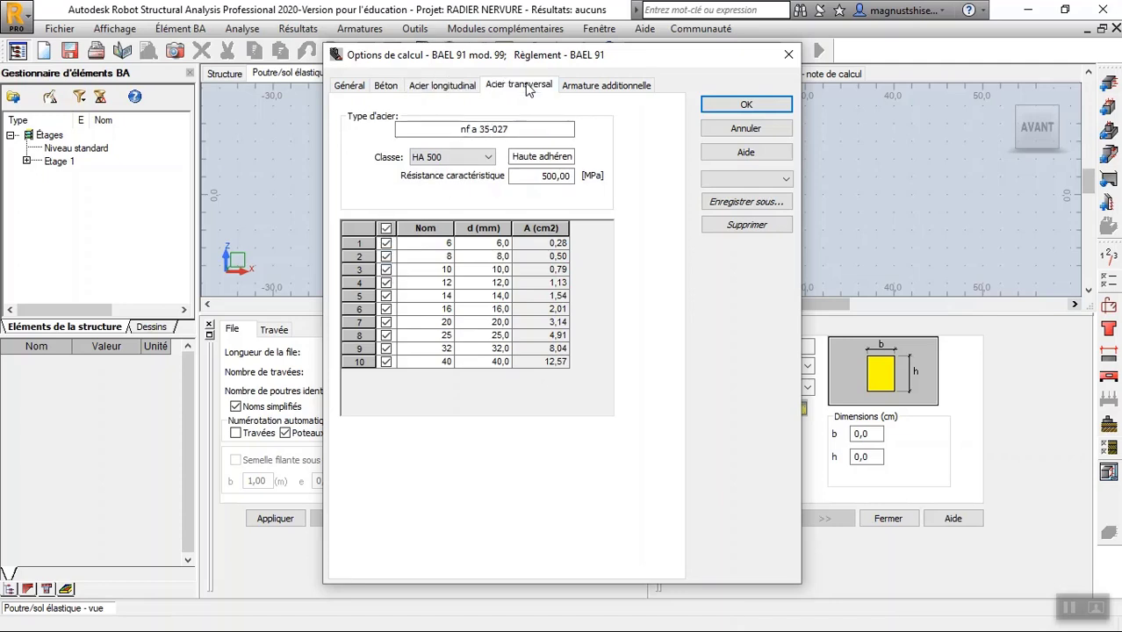
click(385, 229)
click(386, 243)
click(385, 256)
click(386, 270)
click(386, 283)
Step: Exclude the 6 mm and 8 mm bars from the additional reinforcement and accept the calculation options
click(609, 86)
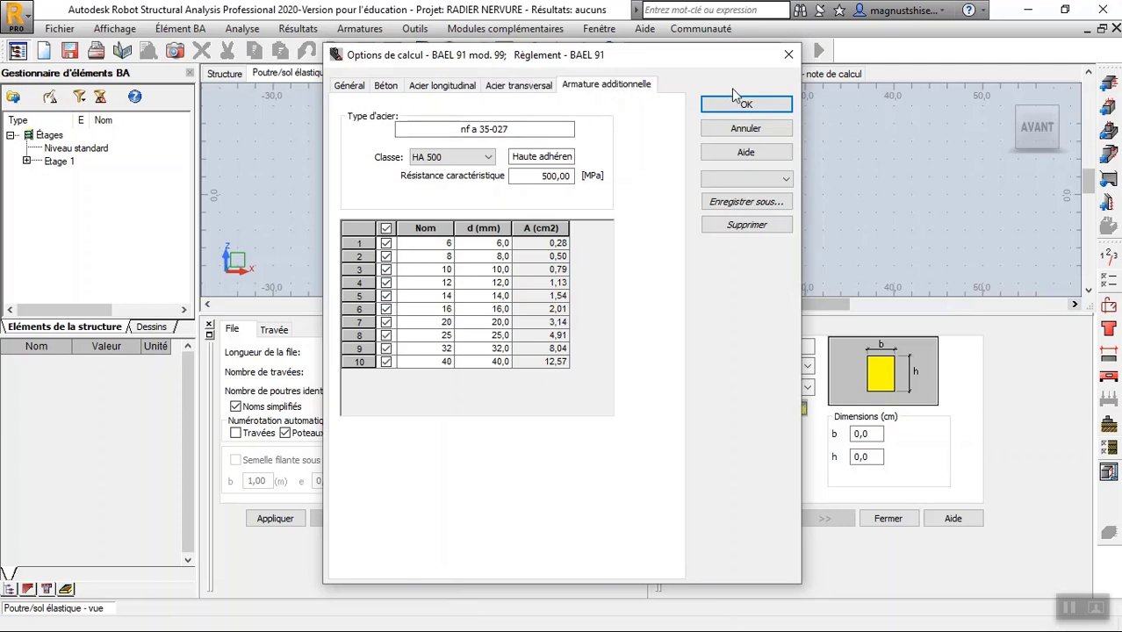
click(386, 243)
click(387, 255)
click(748, 106)
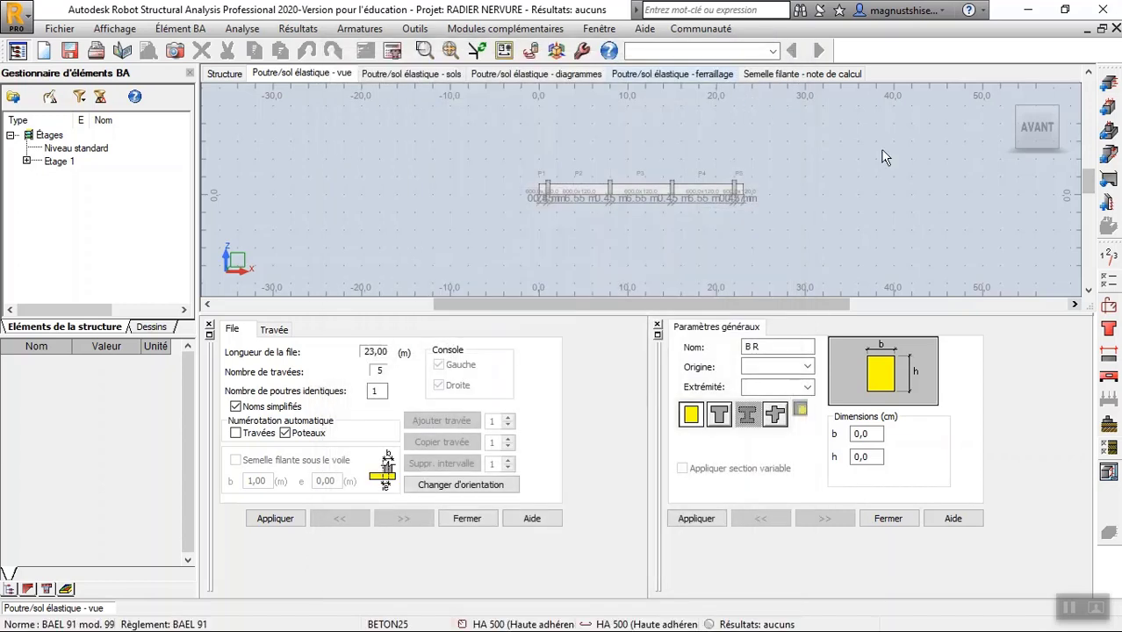
Step: Go through the lower and upper bar settings of the reinforcement layout and set the end stirrup position to e <= 0.05 m
click(1111, 309)
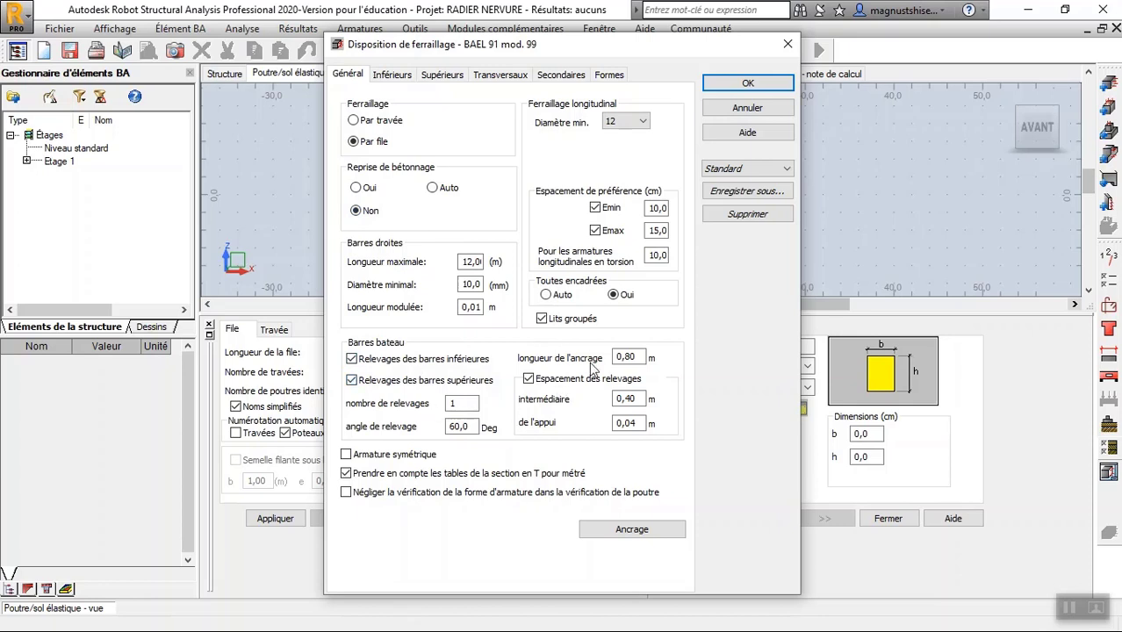
click(399, 76)
click(442, 77)
click(486, 78)
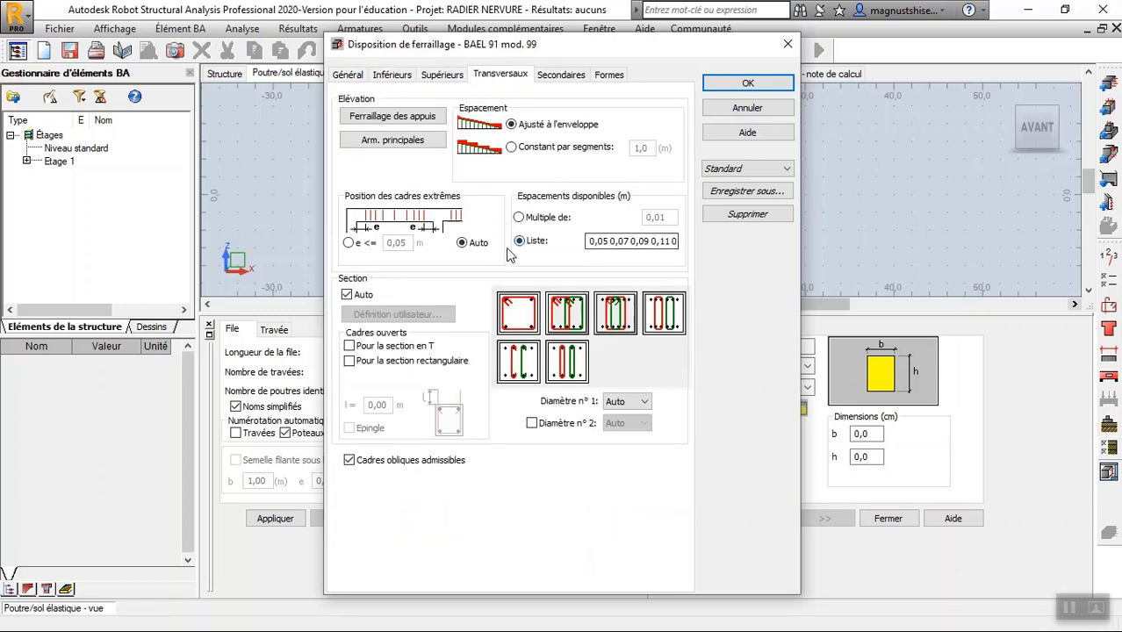
click(349, 245)
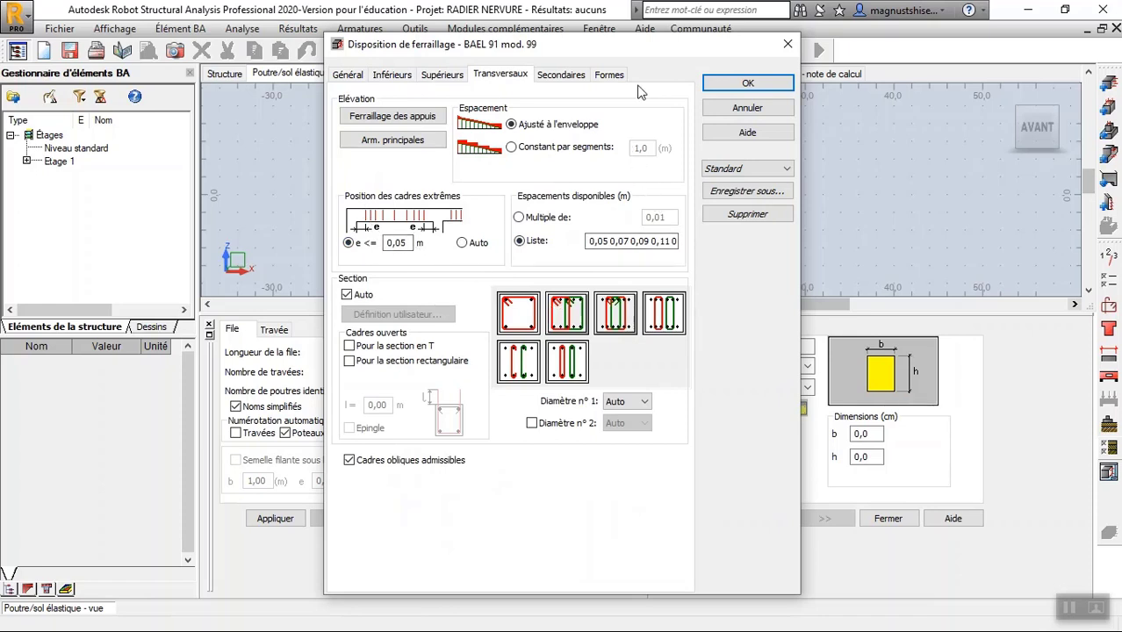
click(747, 83)
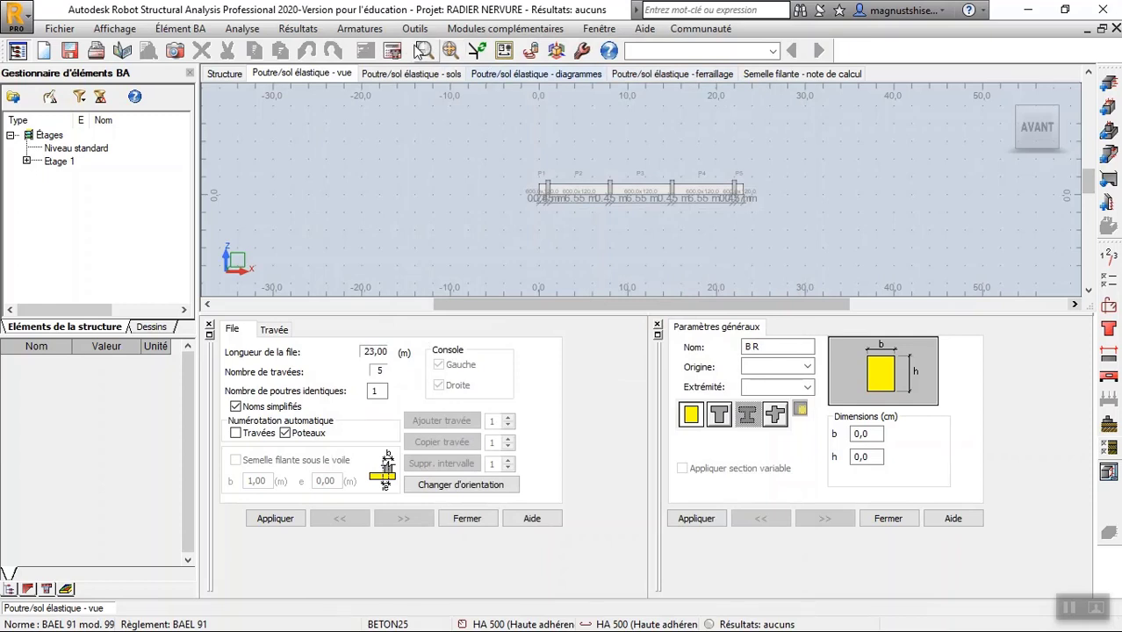
Step: Run the reinforcement calculation of the elastic-soil beam and close the error list
click(395, 52)
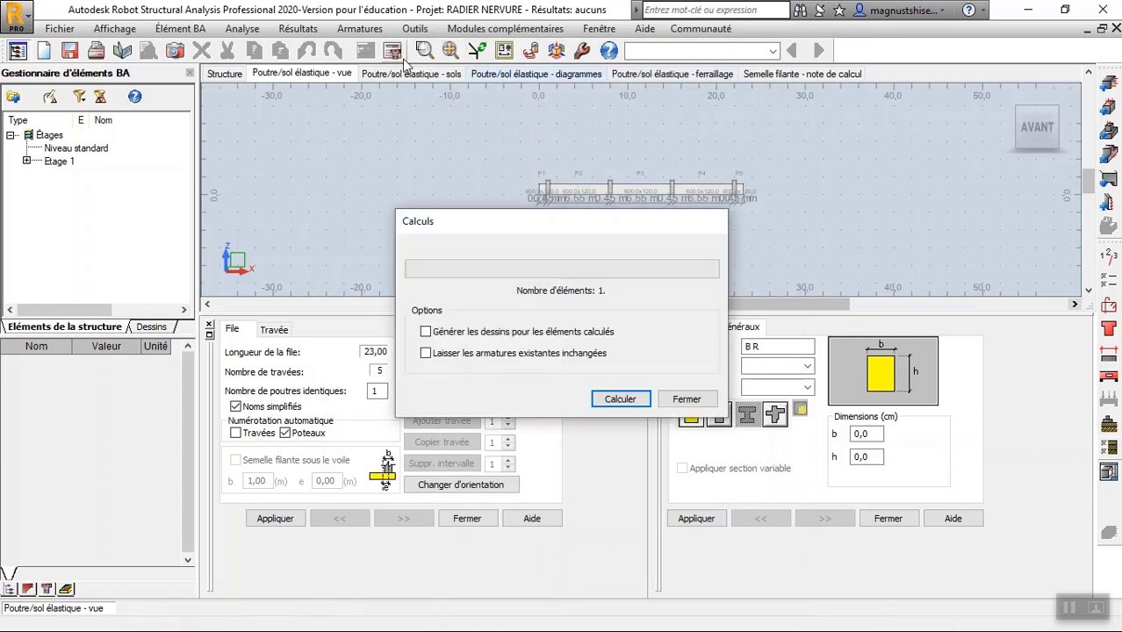
click(593, 401)
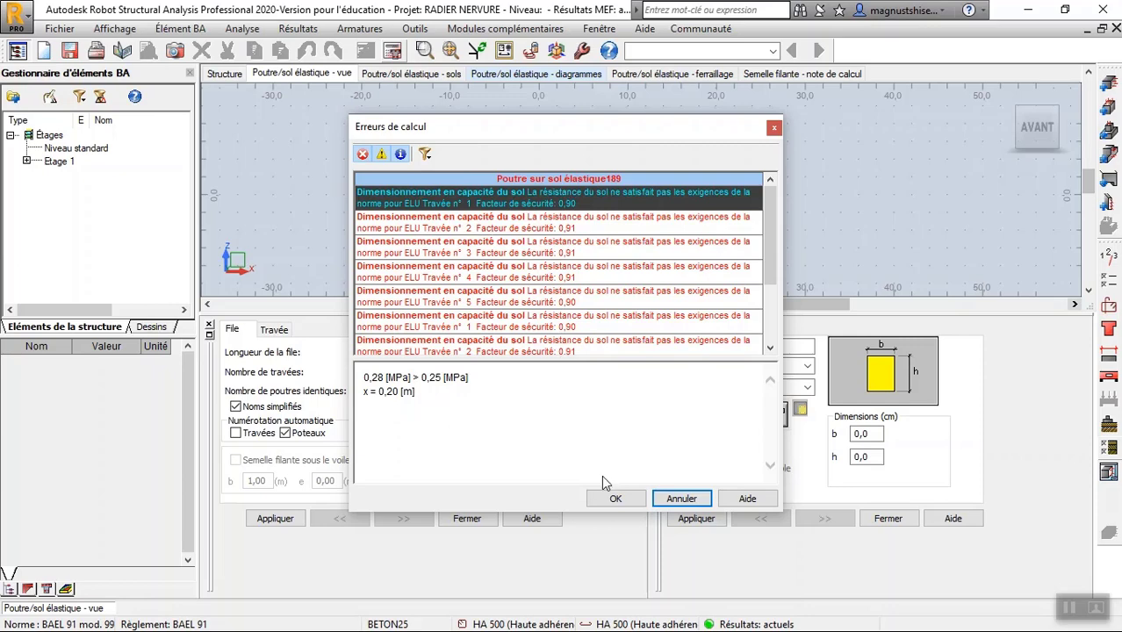
click(617, 499)
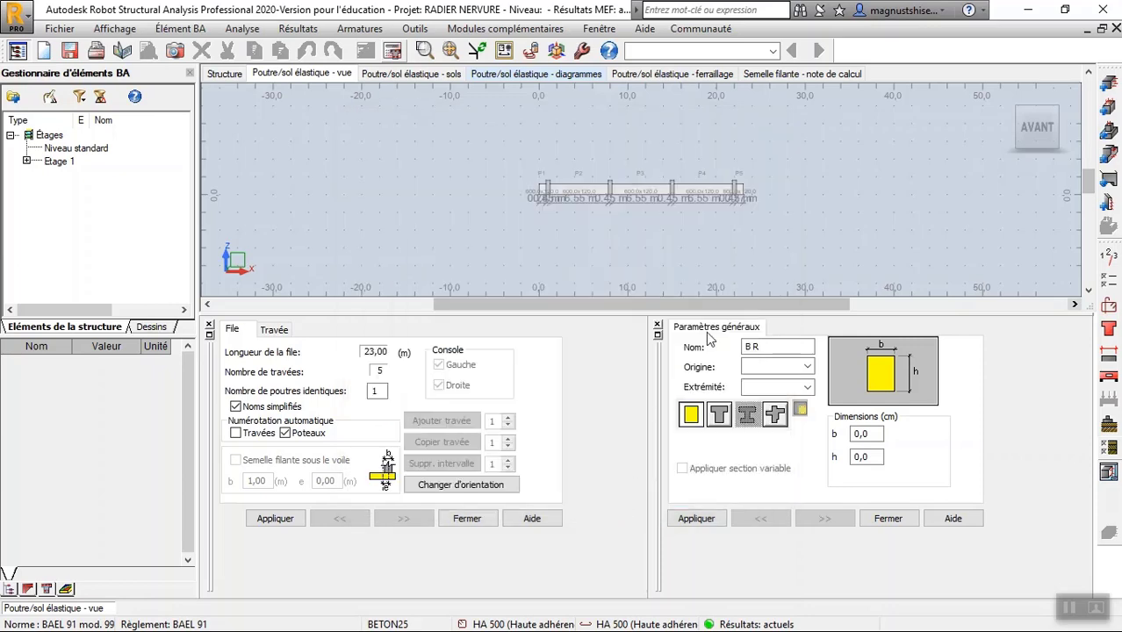
Step: Switch the soil stress calculation method to Laboratoire and recalculate the beam's reinforcement
click(1109, 450)
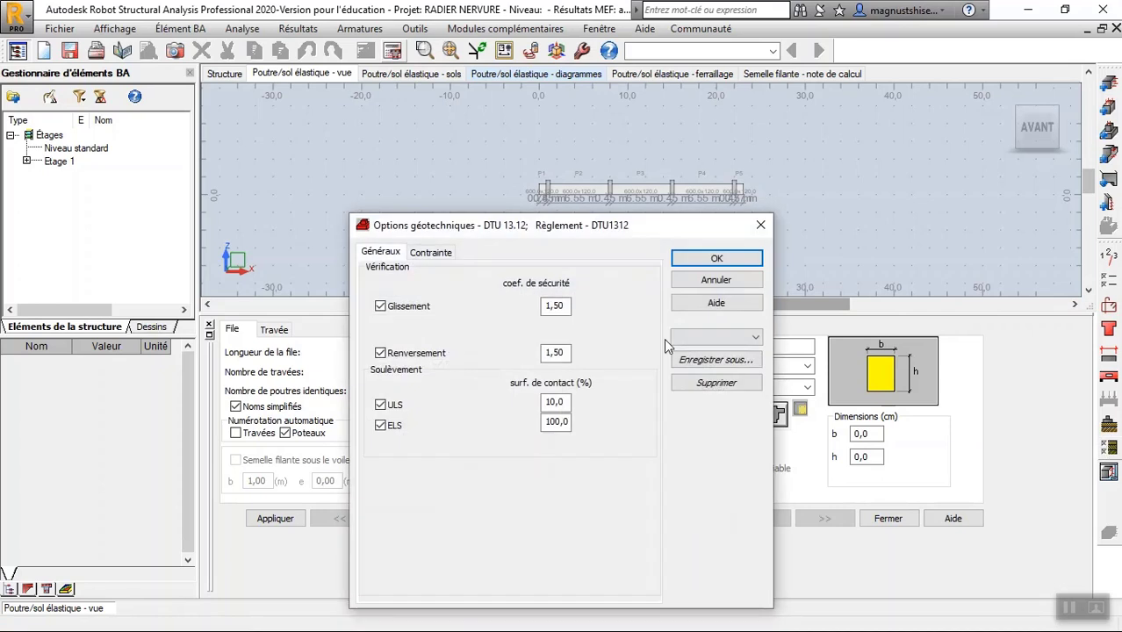
click(431, 253)
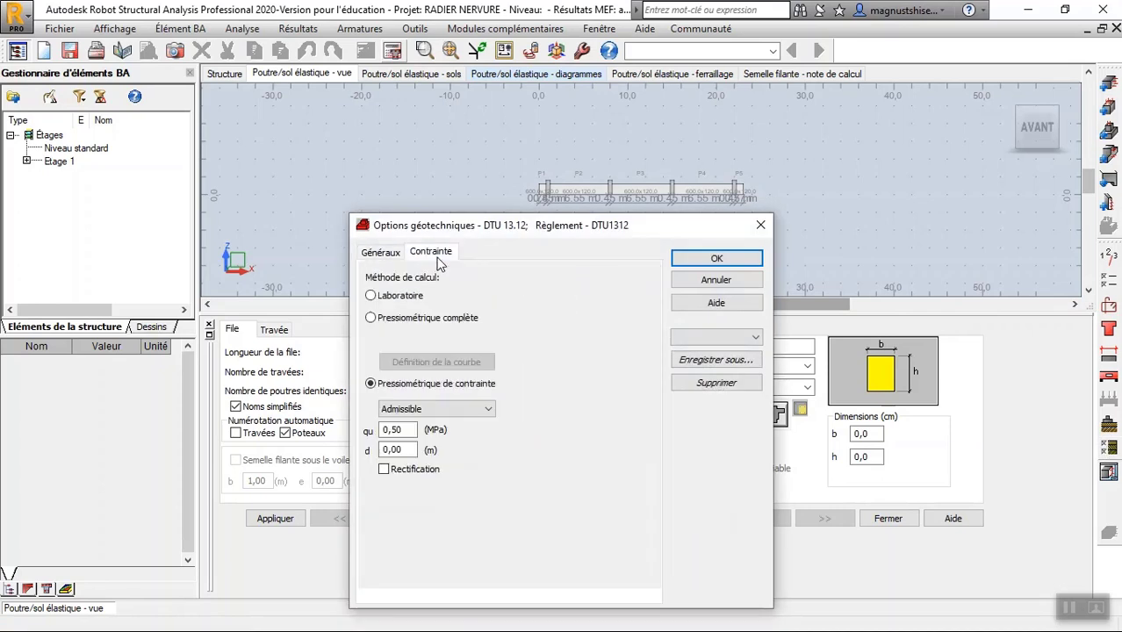
click(370, 297)
click(706, 259)
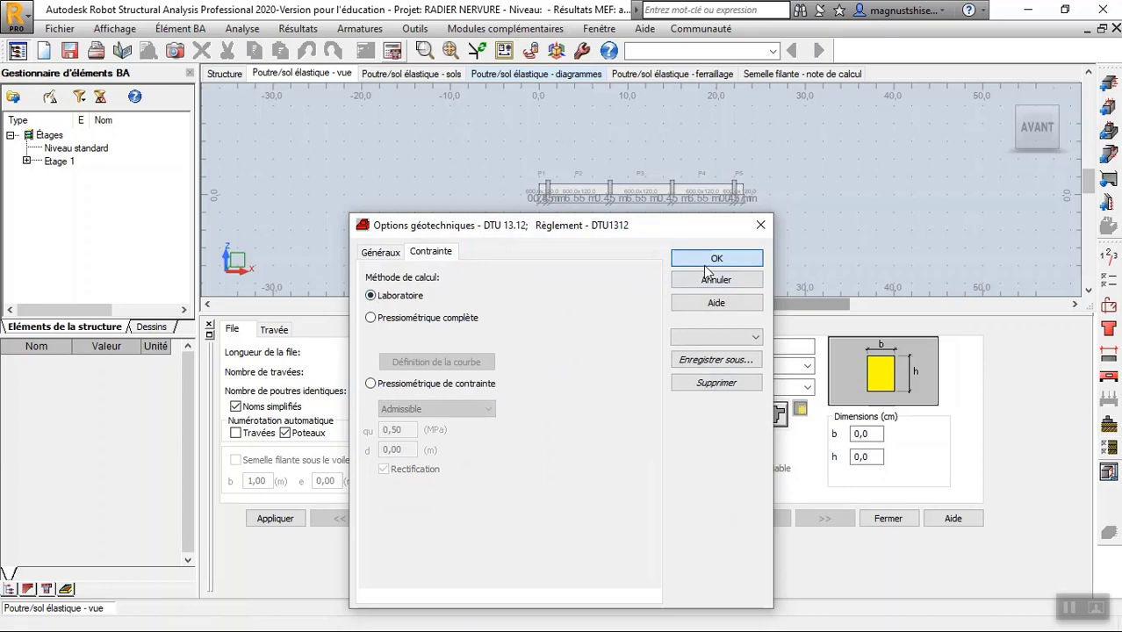
click(392, 50)
click(621, 400)
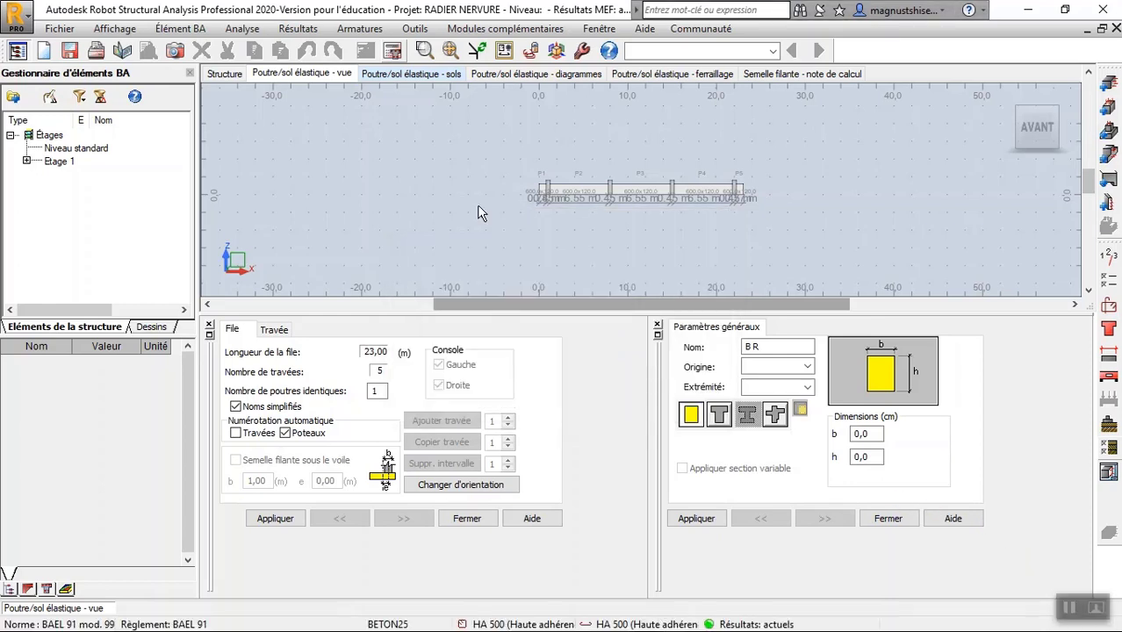
Step: View the beam's reinforcement model and rotate it in 3D to inspect it from the front
click(690, 75)
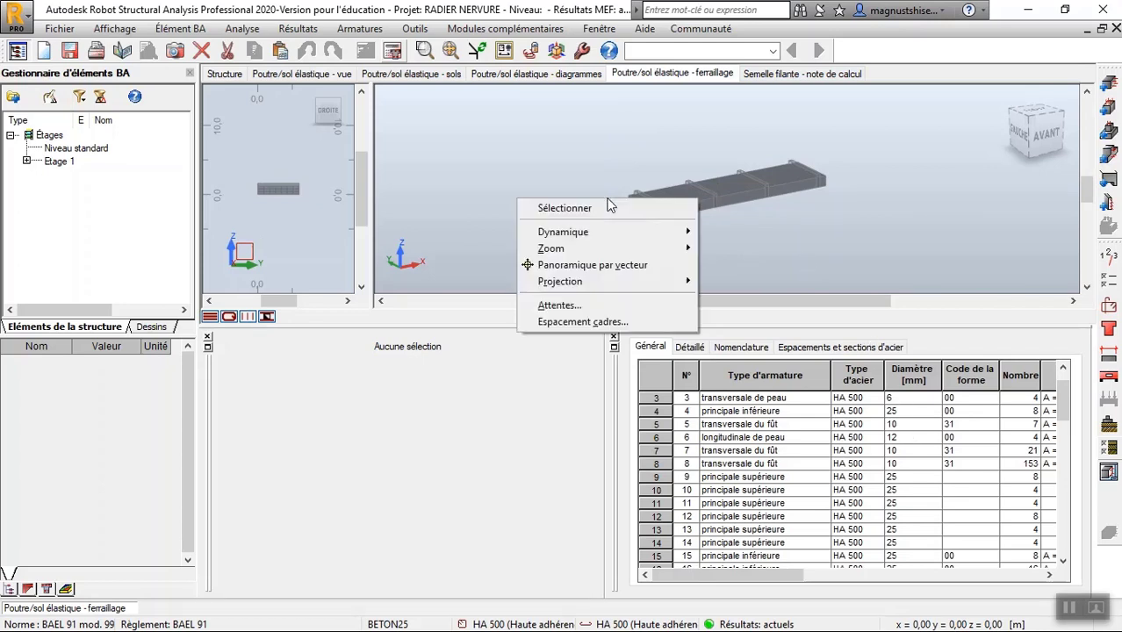
right_click(609, 200)
mouse_move(603, 241)
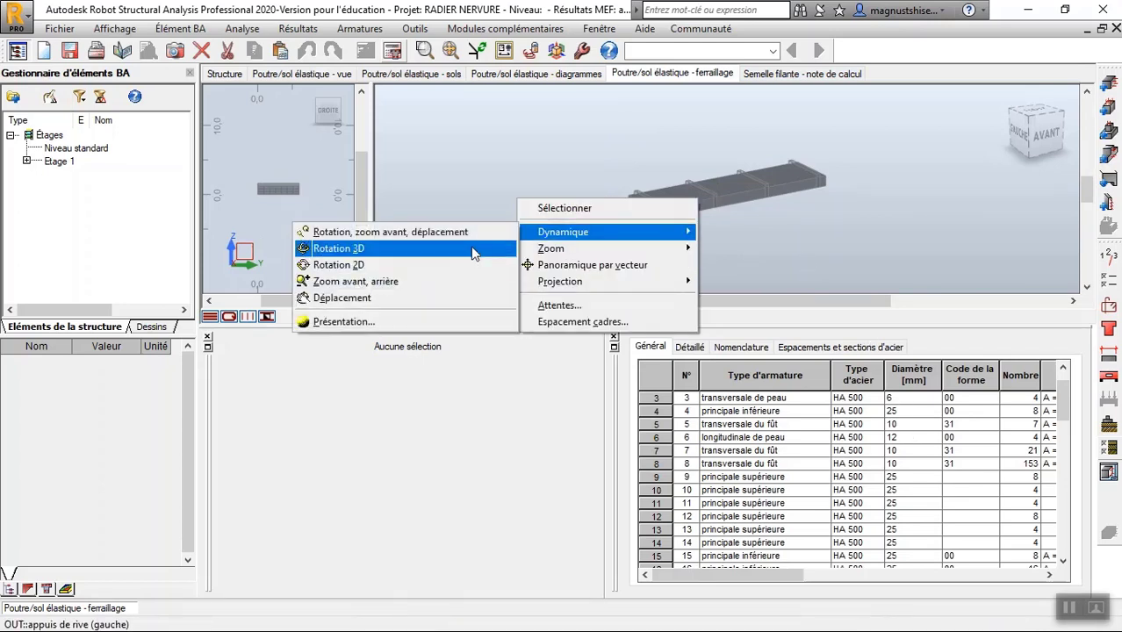
click(473, 253)
drag(466, 243, 411, 260)
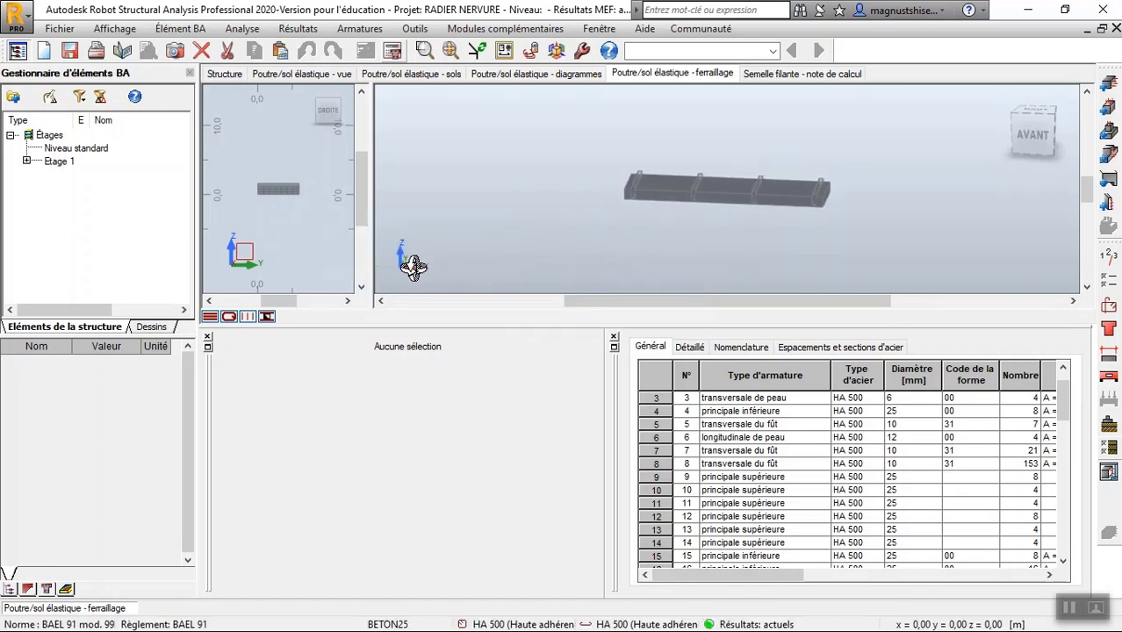
Step: Check the soil profile along the beam and the ELU bending moment envelope at its middle span
click(410, 80)
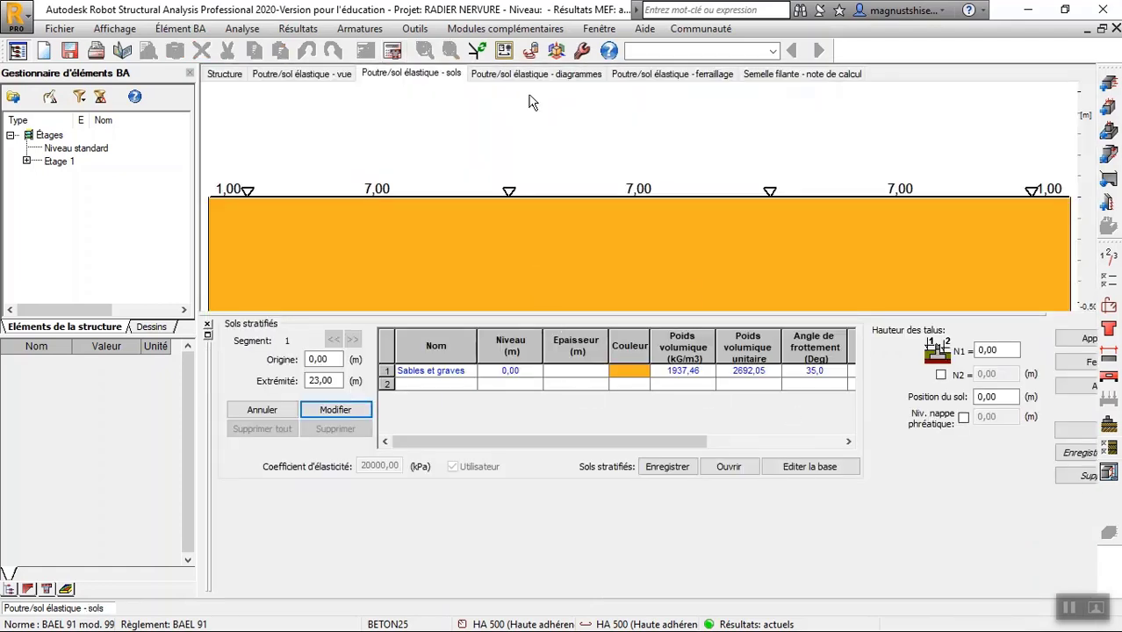
click(537, 80)
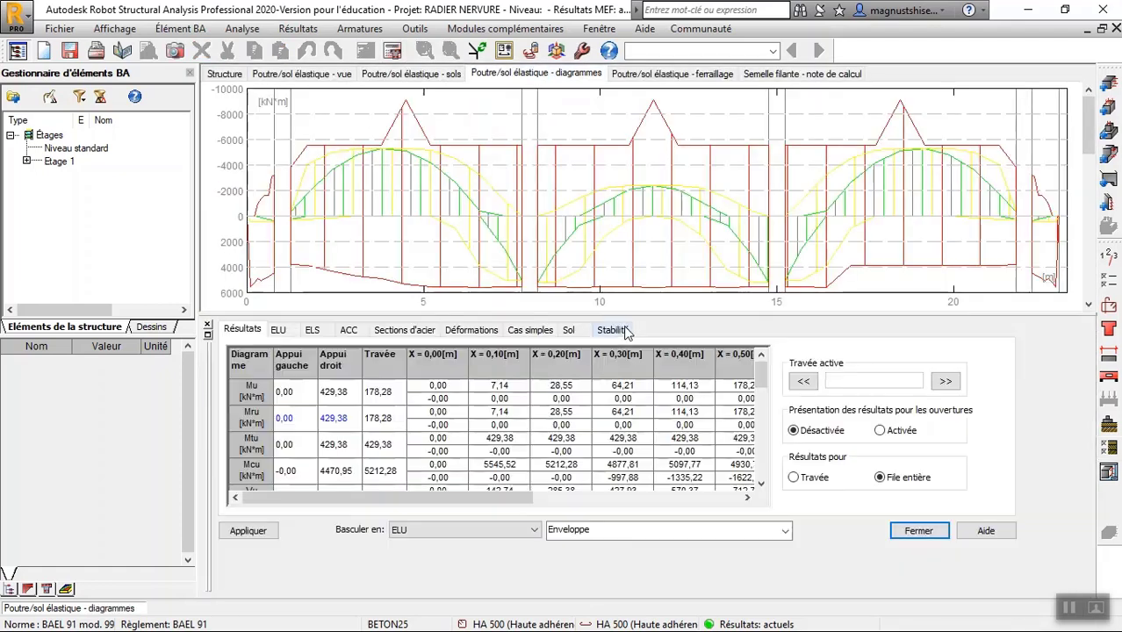
mouse_move(702, 105)
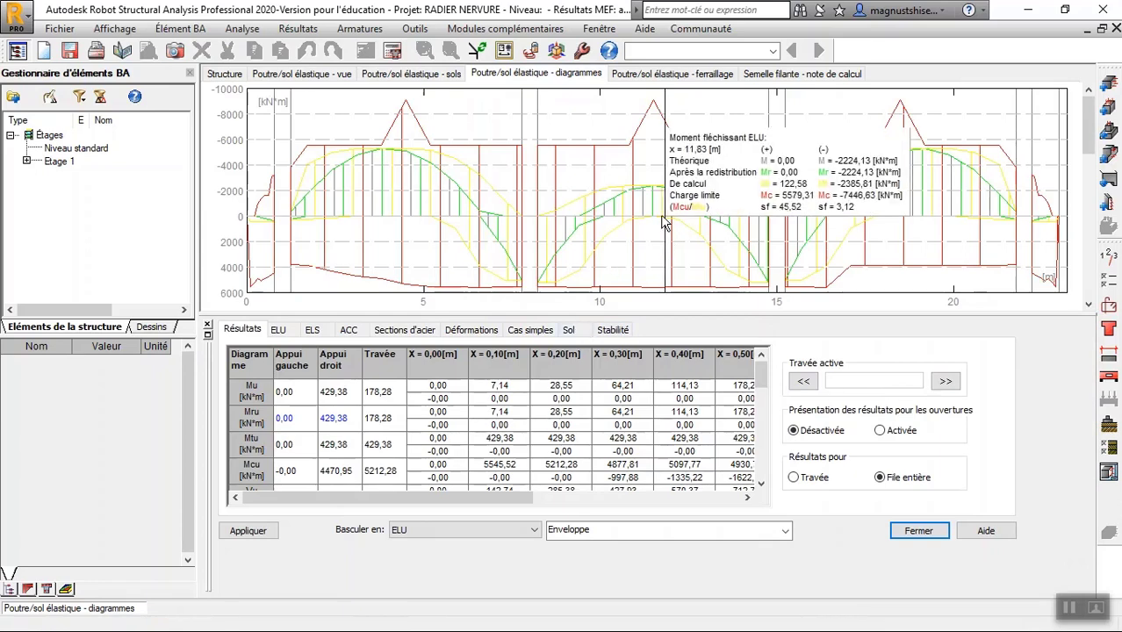
Step: Read the beam's calculation note from the geometry through the soil stratification to the calculation assumptions
click(769, 76)
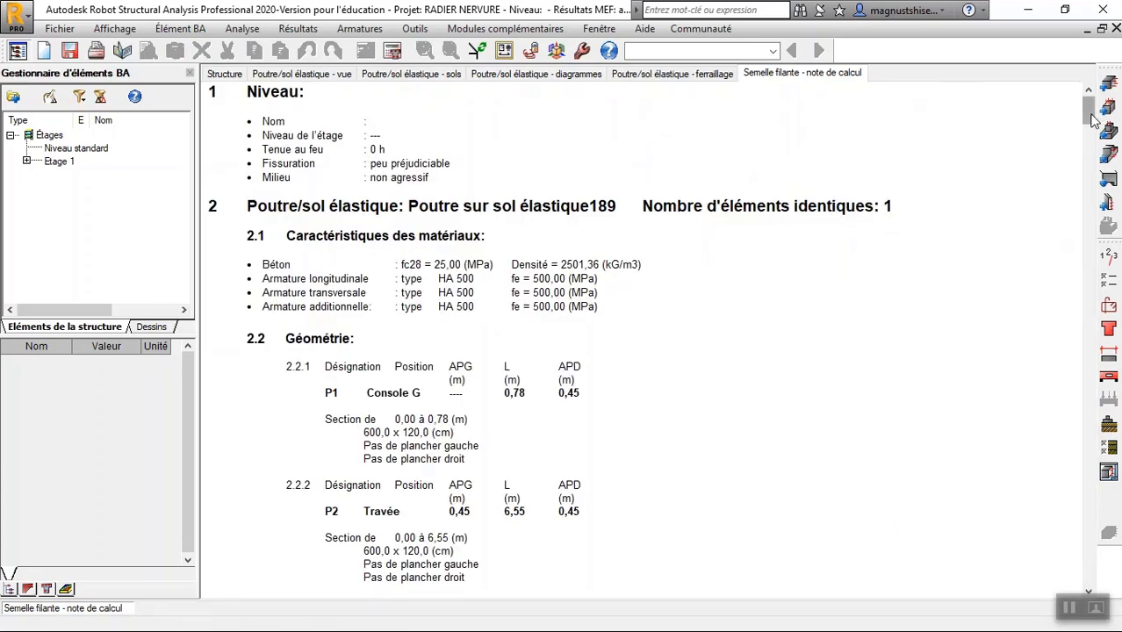
drag(1092, 121, 1005, 172)
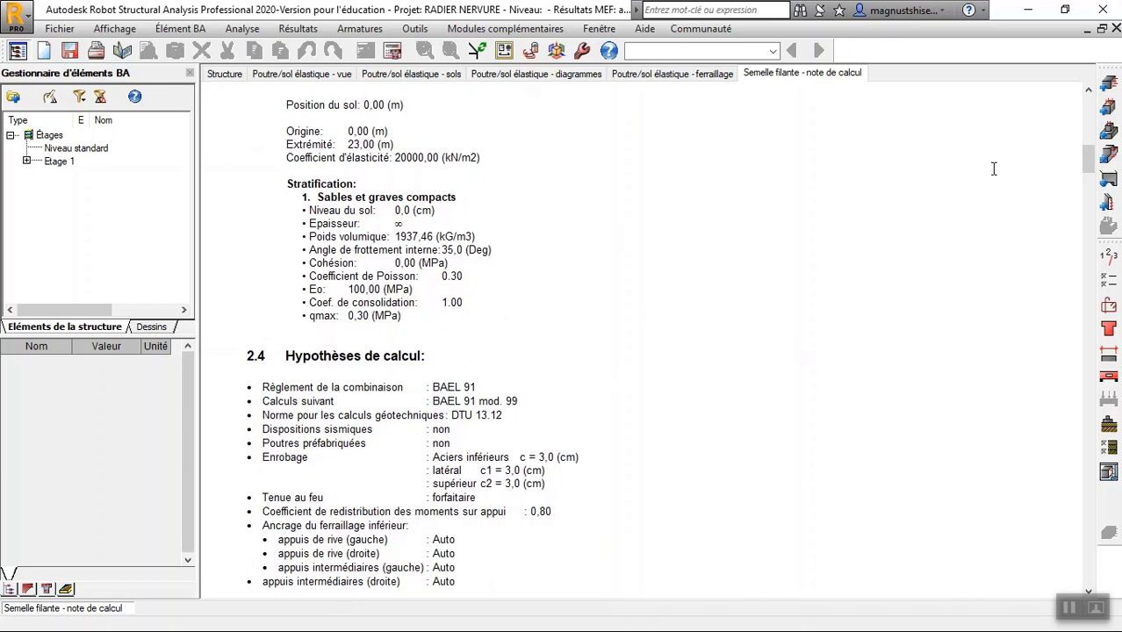
Step: Generate the foundation beam's execution drawings and look through all five sheets, going back to sheet 4
click(1108, 471)
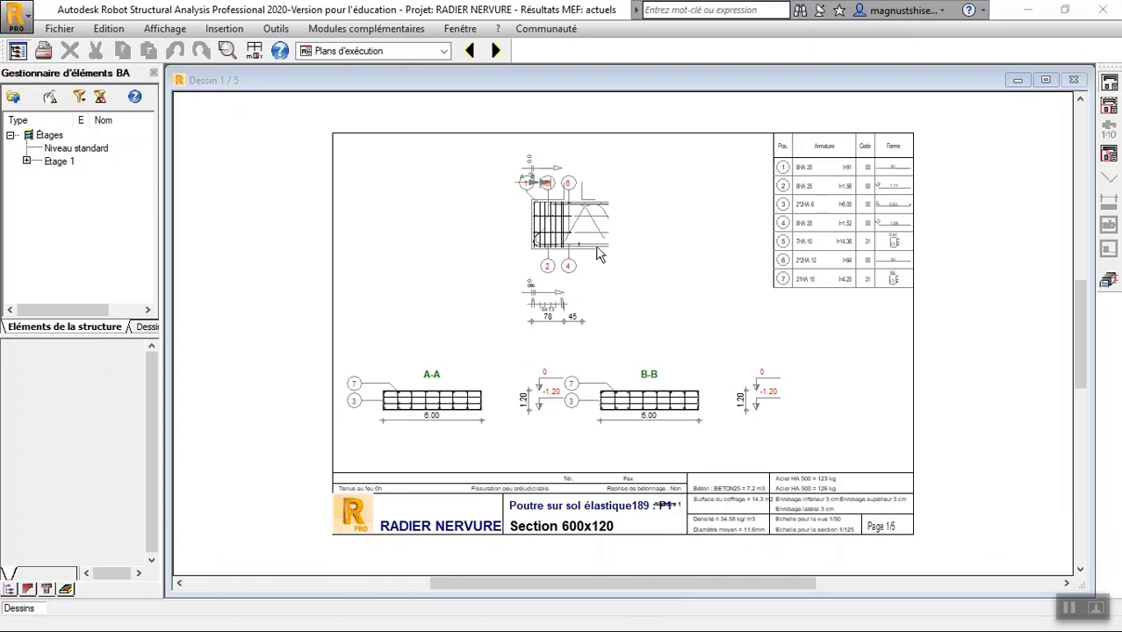
click(493, 51)
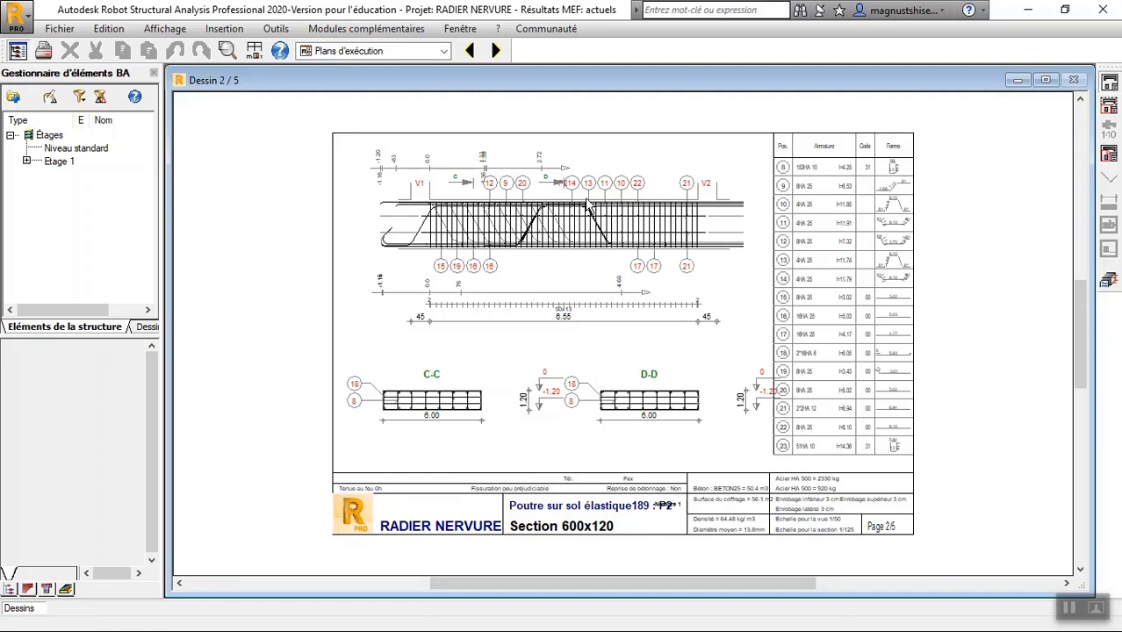
click(503, 54)
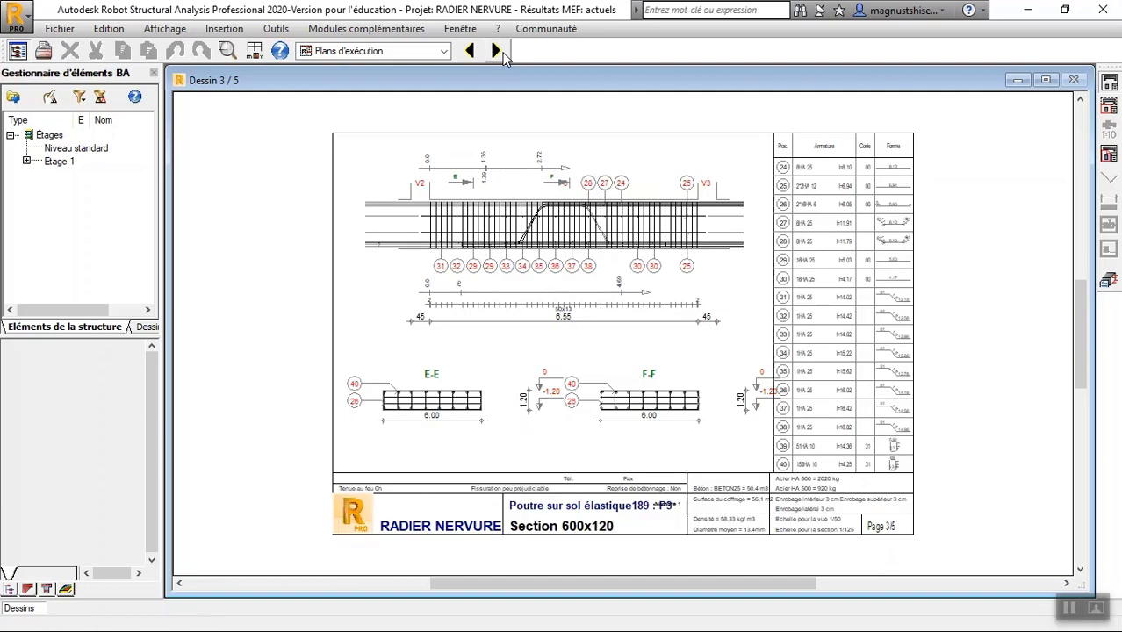
click(503, 54)
click(497, 51)
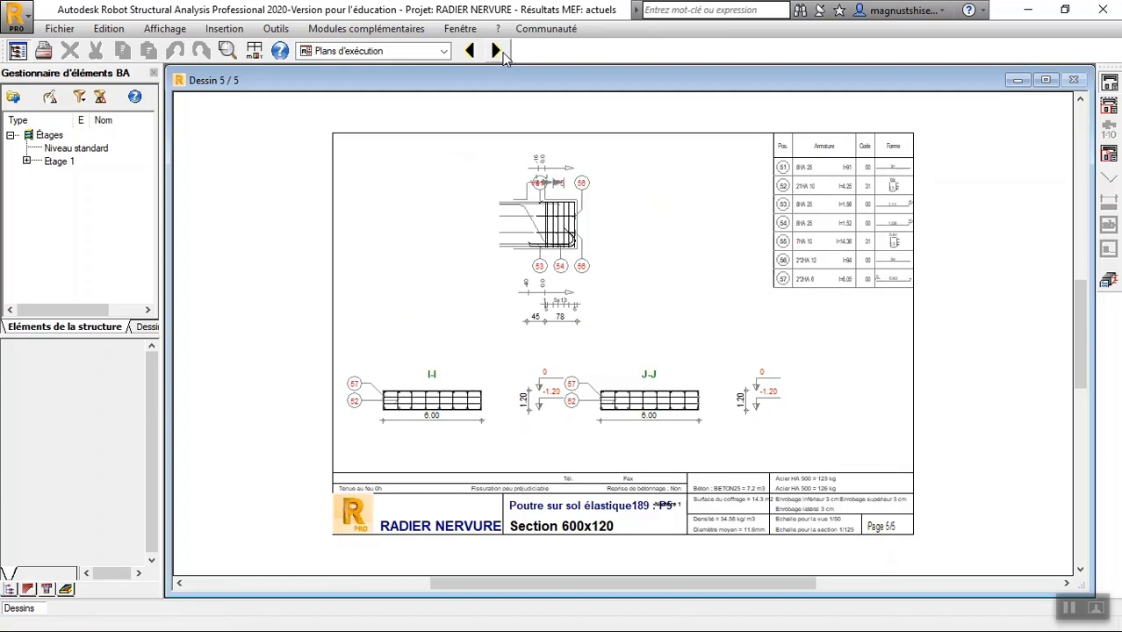
click(471, 52)
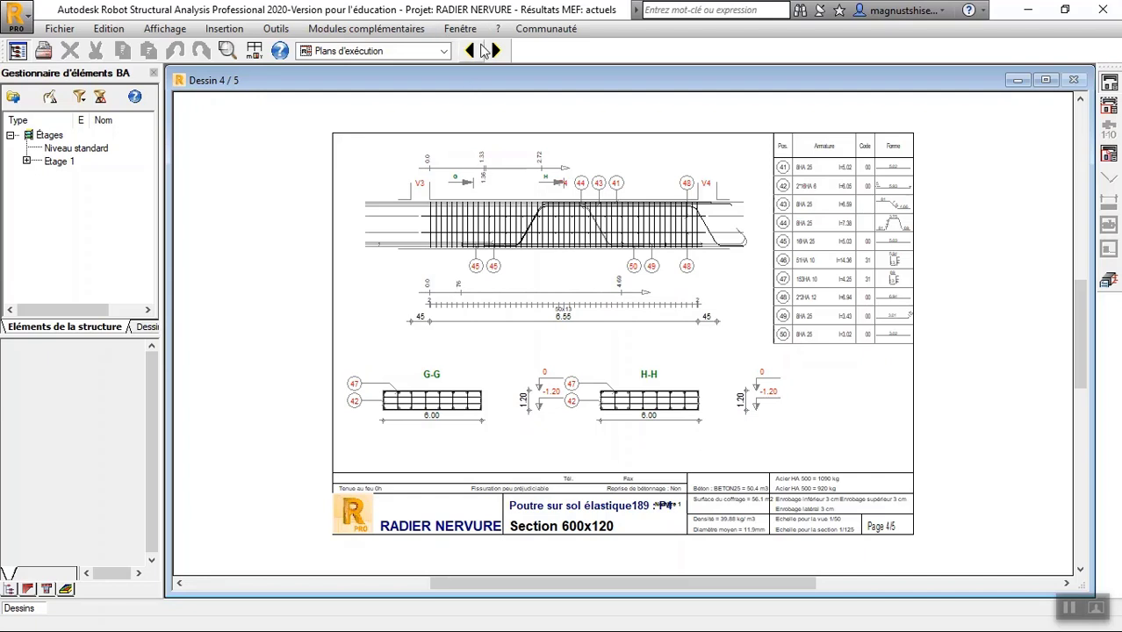
Step: Return to the building model in the Géométrie layout and use the built-in calculator for a side calculation
click(445, 51)
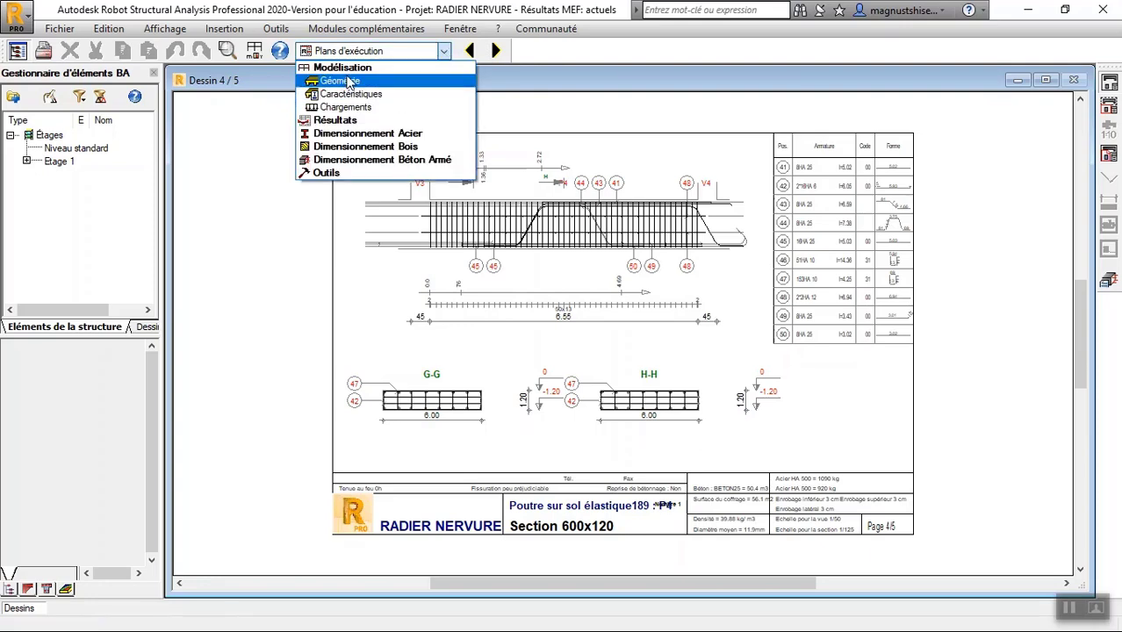
click(345, 82)
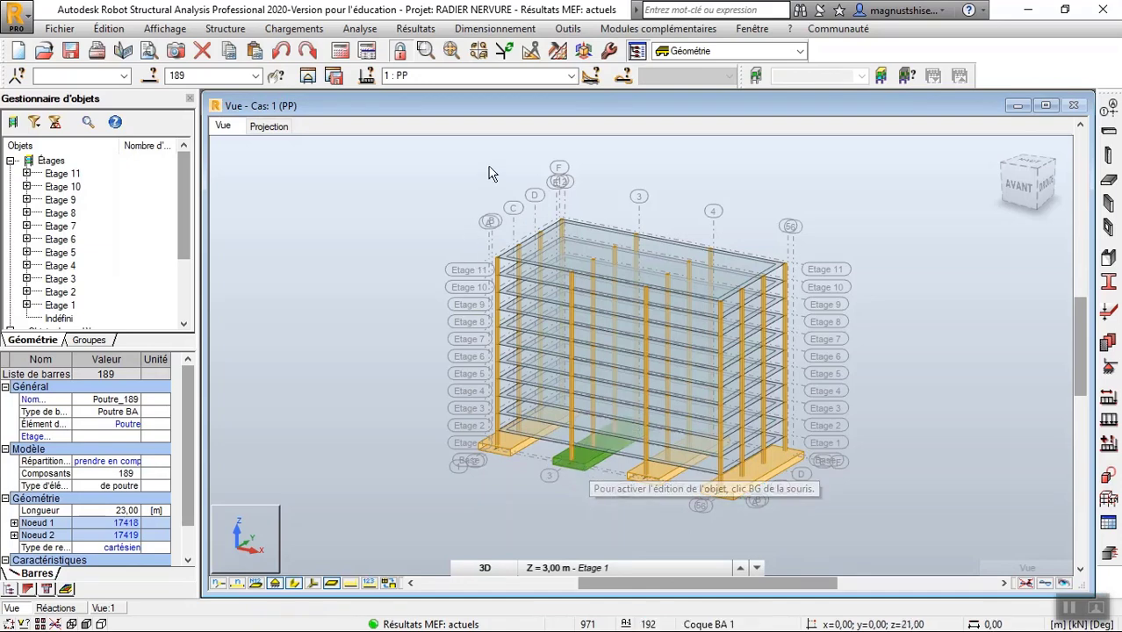
click(578, 30)
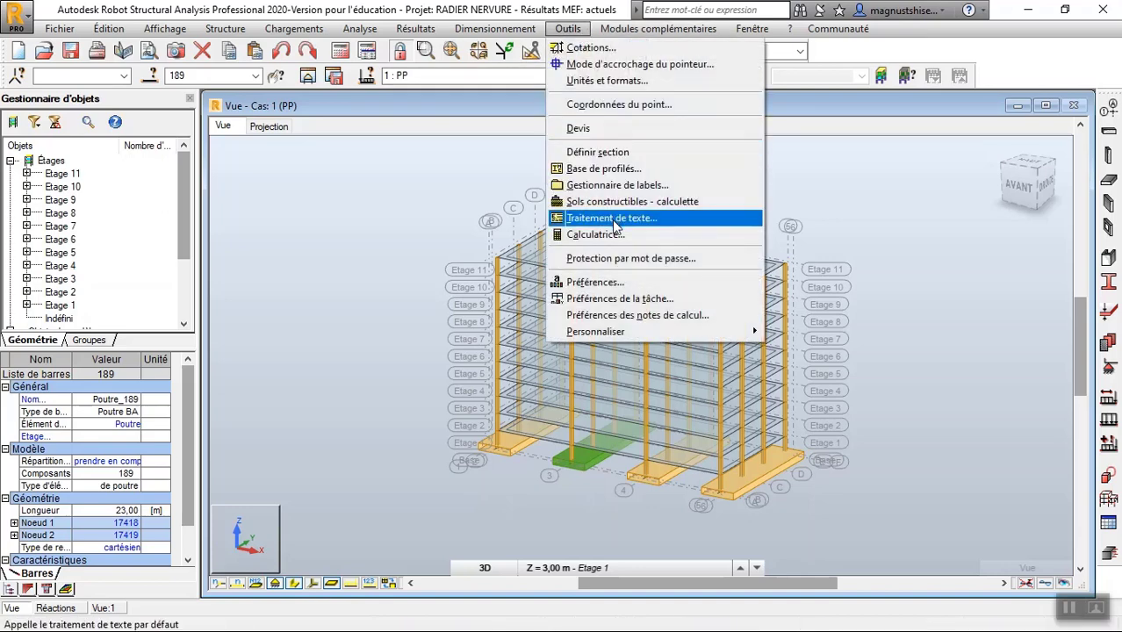
click(614, 233)
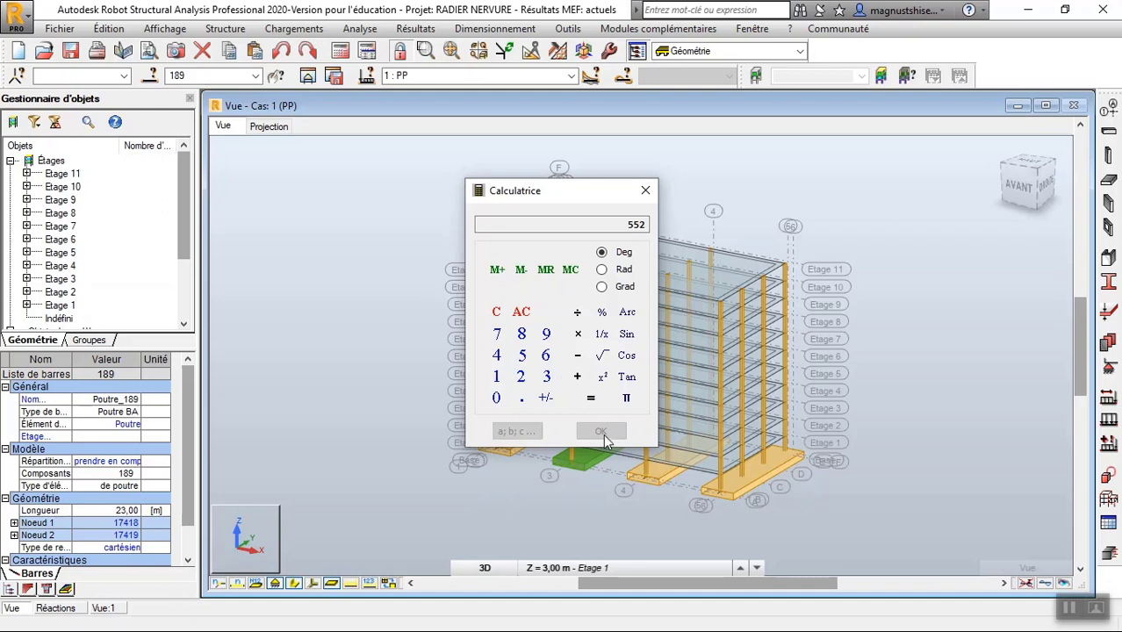
click(645, 191)
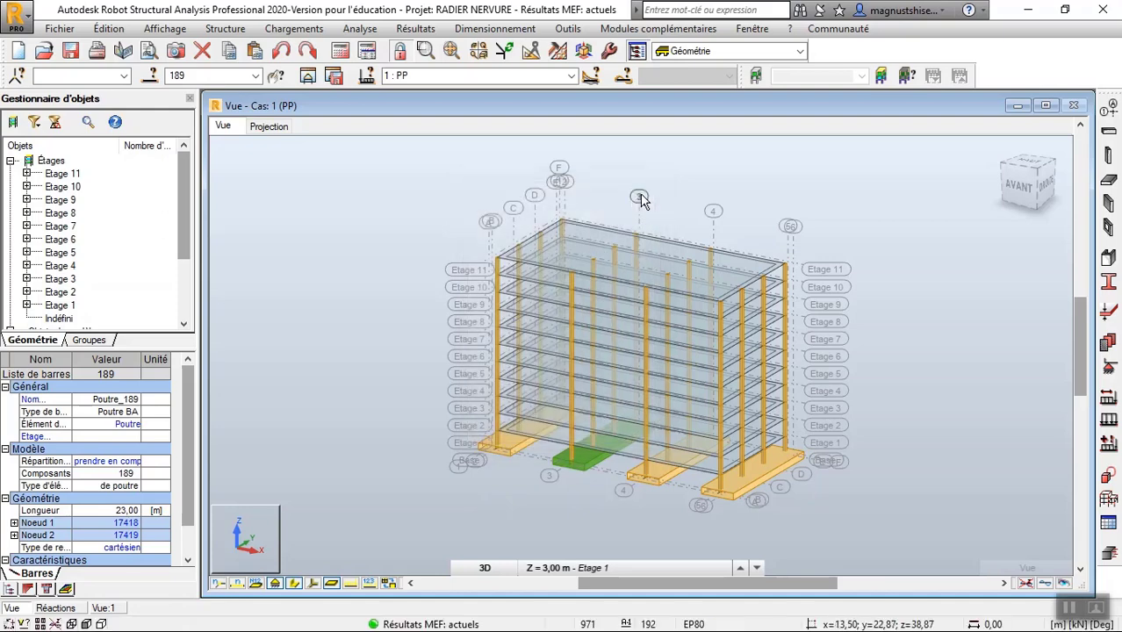
Step: Select the building's top floor panel to view its properties, and clear the selection
click(671, 166)
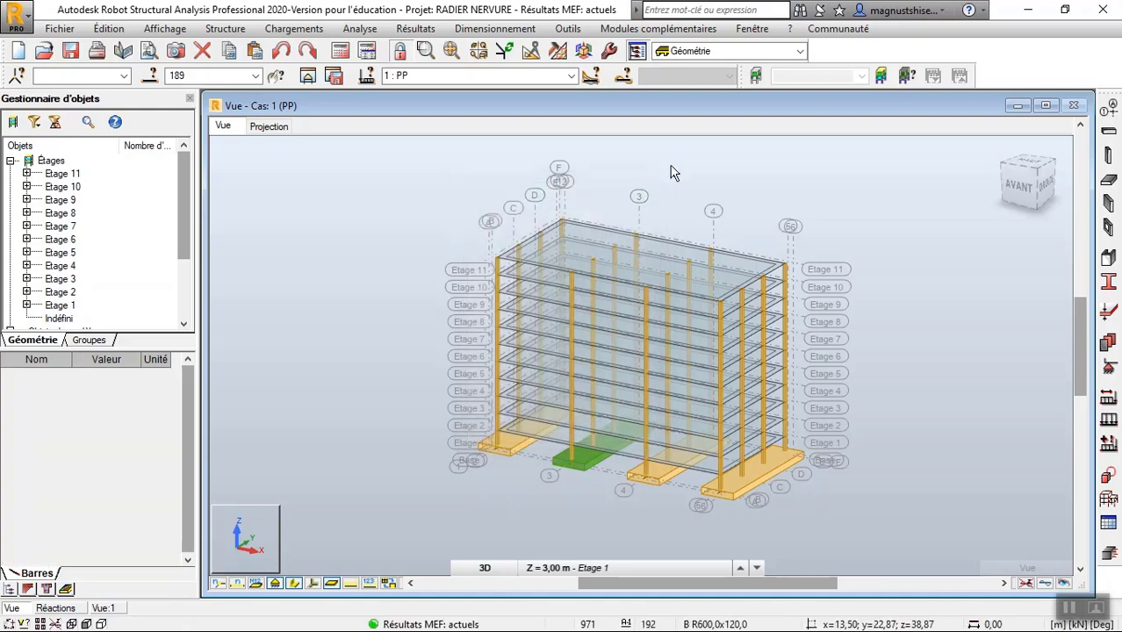
click(646, 292)
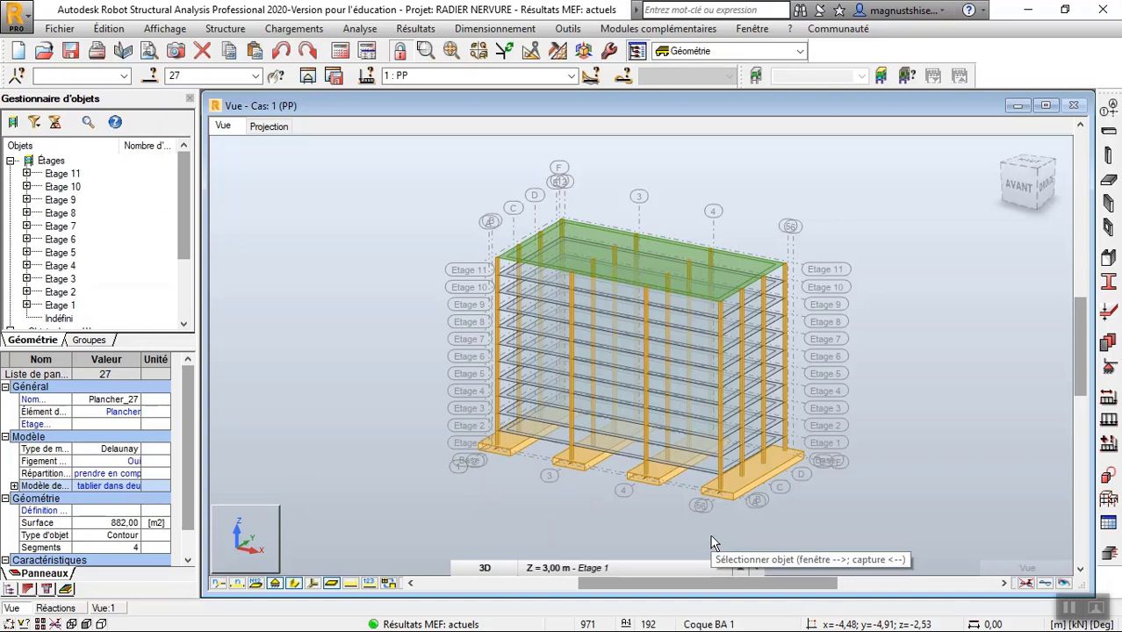
click(422, 226)
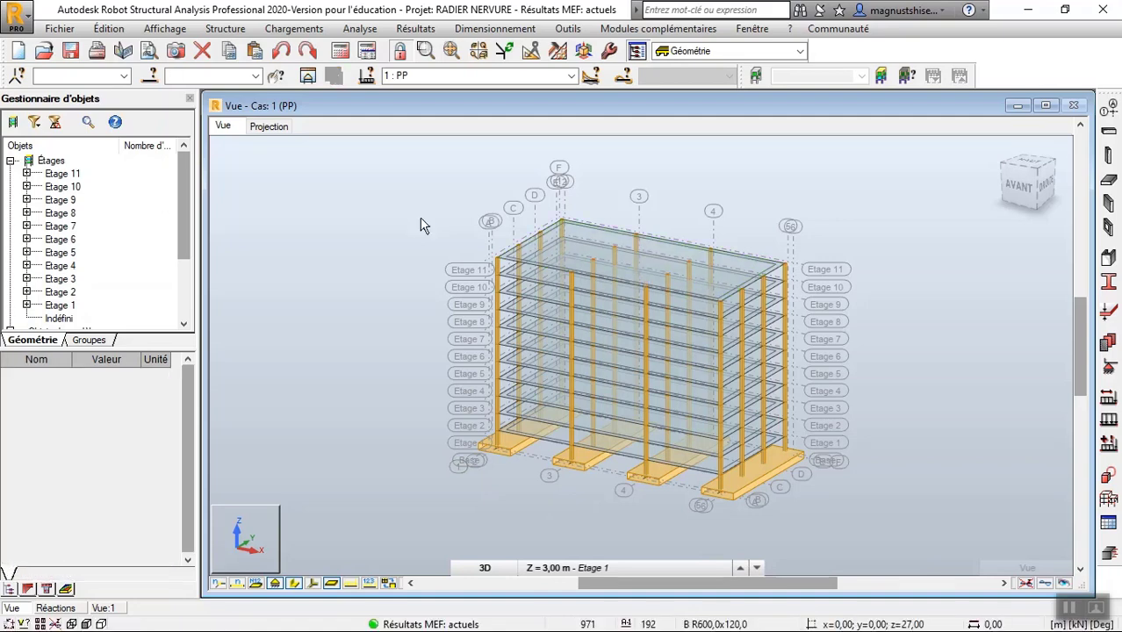